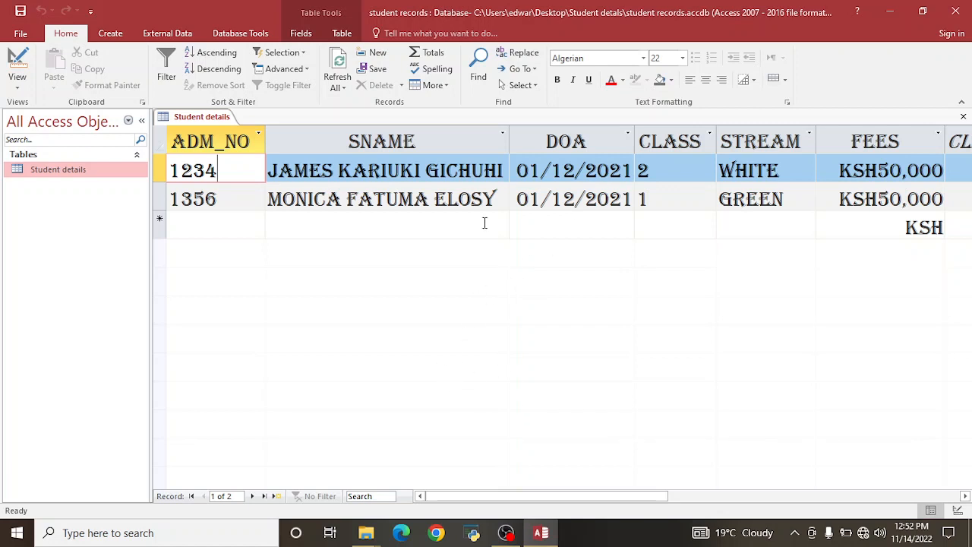
Switch the Student details table from Datasheet View to Design View.
{"action": "left_click", "coordinate": [16, 59]}
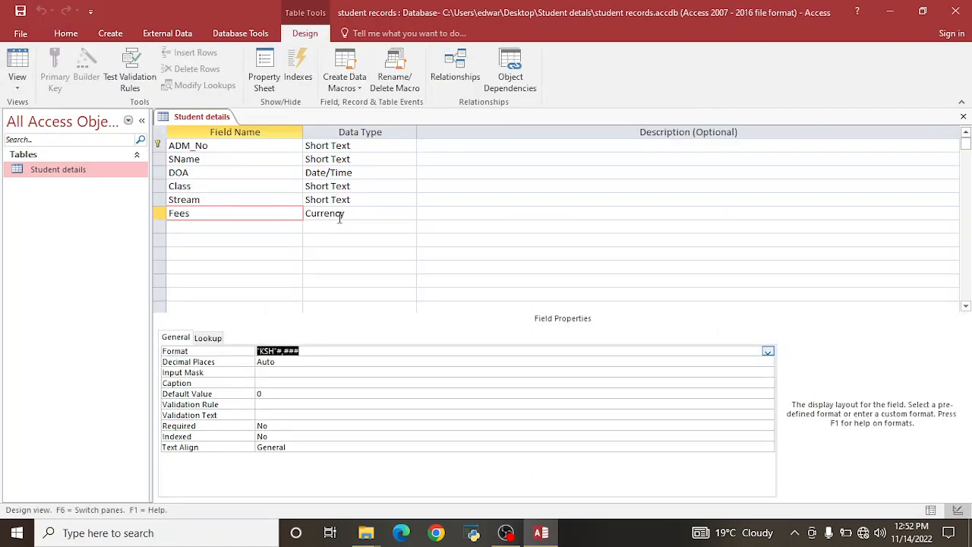
Add a Currency field named 'Fees paid' below Fees.
{"action": "left_click", "coordinate": [201, 227]}
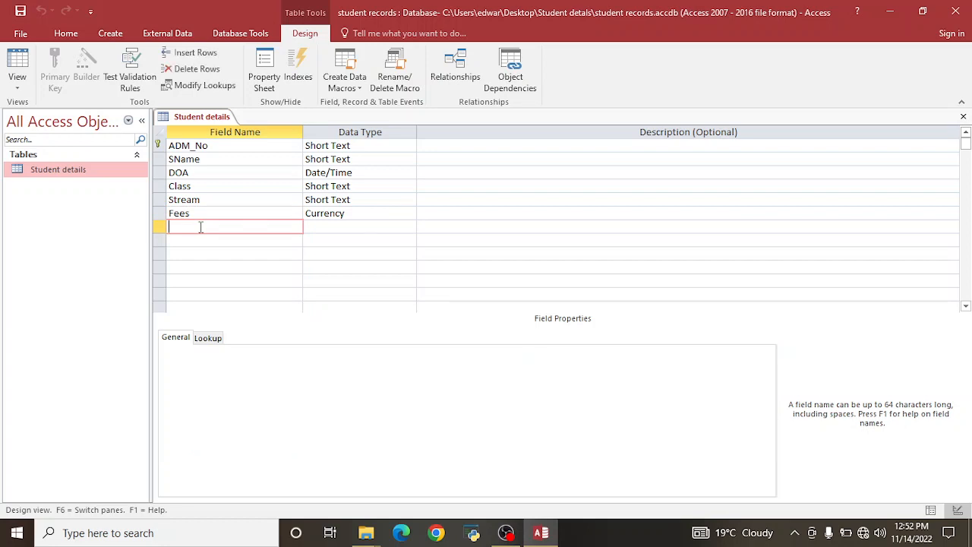
{"action": "type", "text": "Fees paid"}
{"action": "left_click", "coordinate": [308, 226]}
{"action": "left_click", "coordinate": [409, 227]}
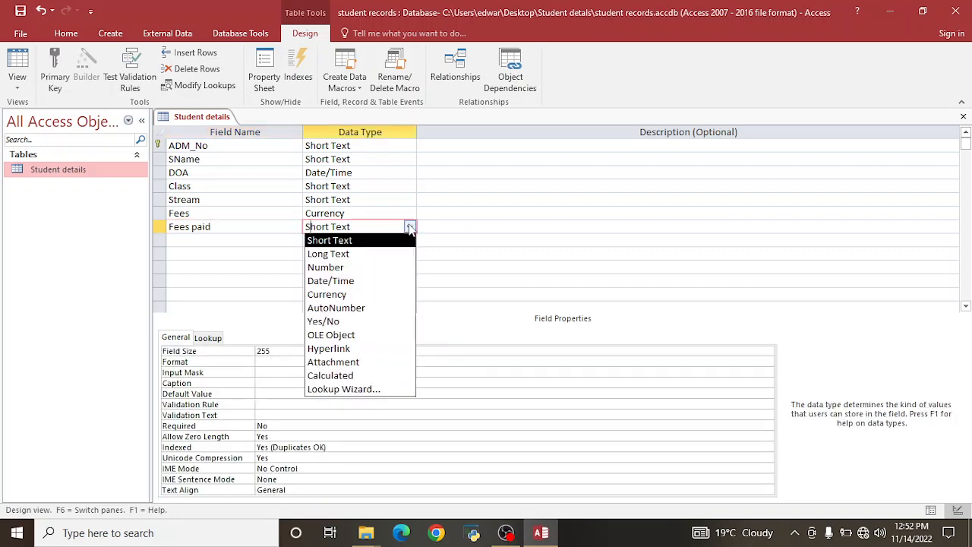
{"action": "left_click", "coordinate": [349, 293]}
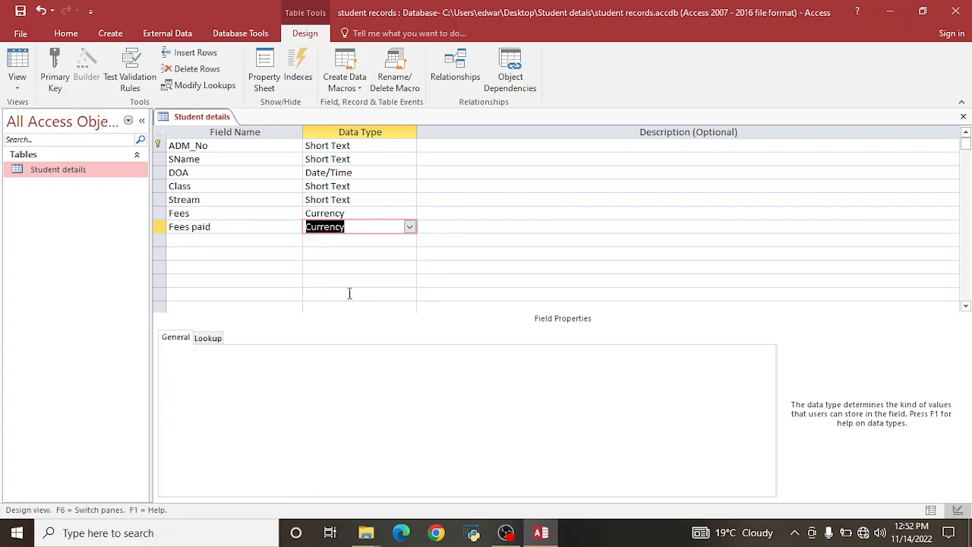
Add a field named 'balance' and switch back to the records view.
{"action": "left_click", "coordinate": [202, 237]}
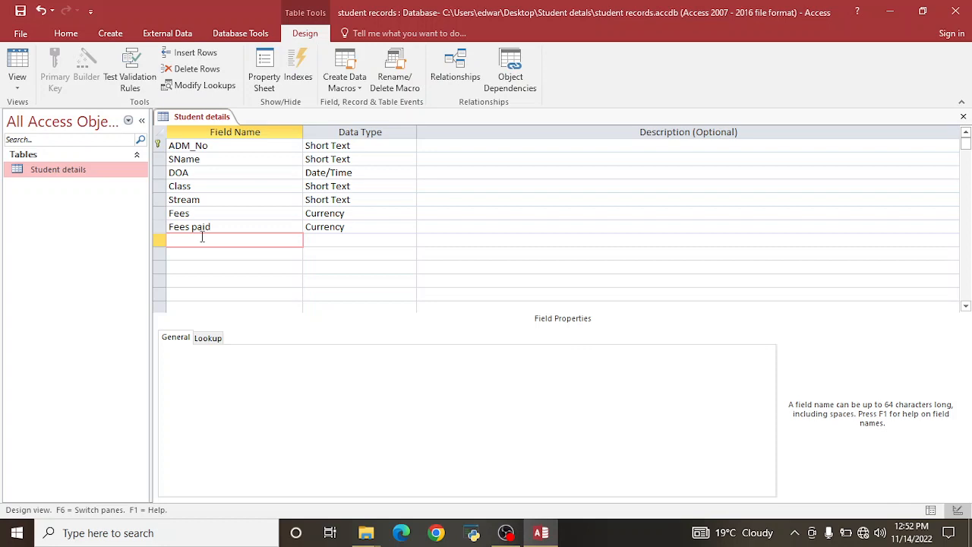
{"action": "type", "text": "balance"}
{"action": "left_click", "coordinate": [331, 242]}
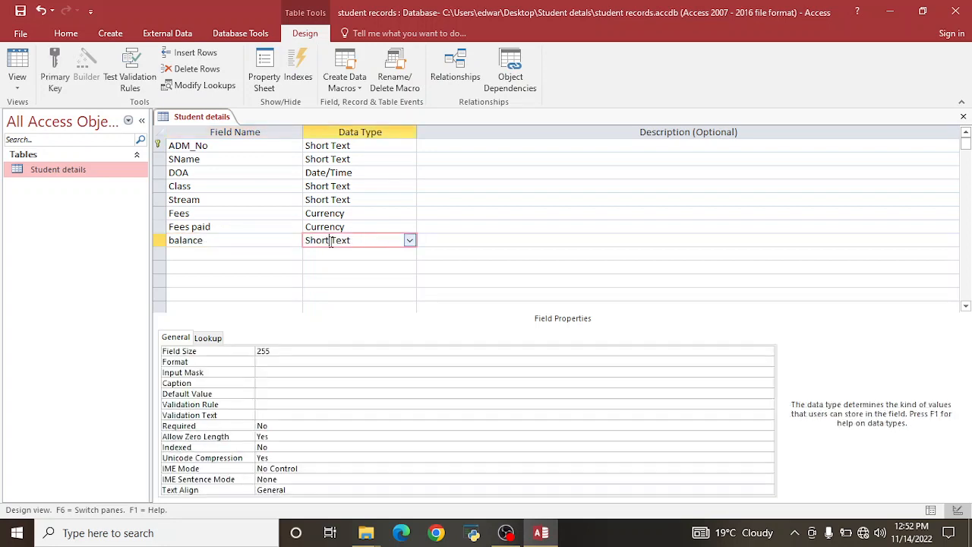
{"action": "left_click", "coordinate": [17, 67]}
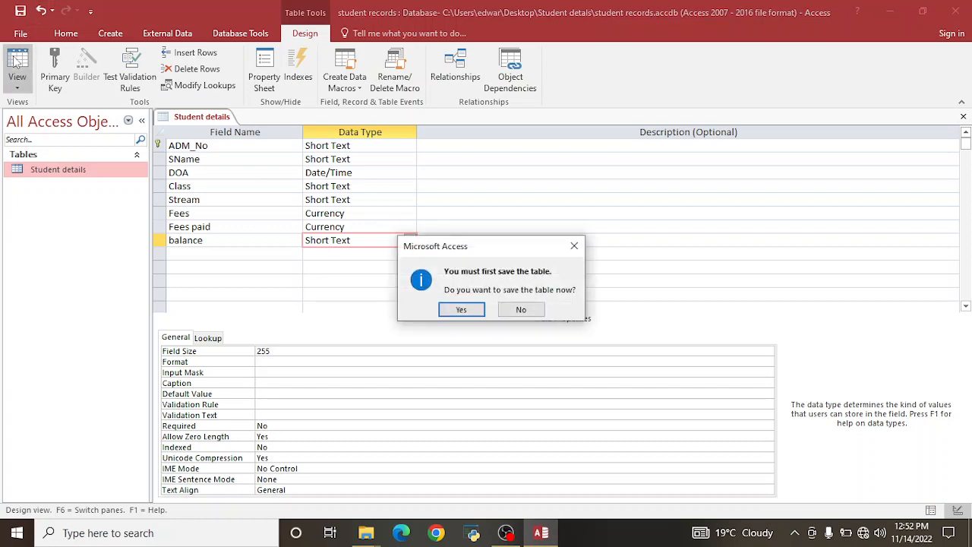
Save the table, widen FEES PAID, and enter 20000 for the first student.
{"action": "left_click", "coordinate": [462, 309]}
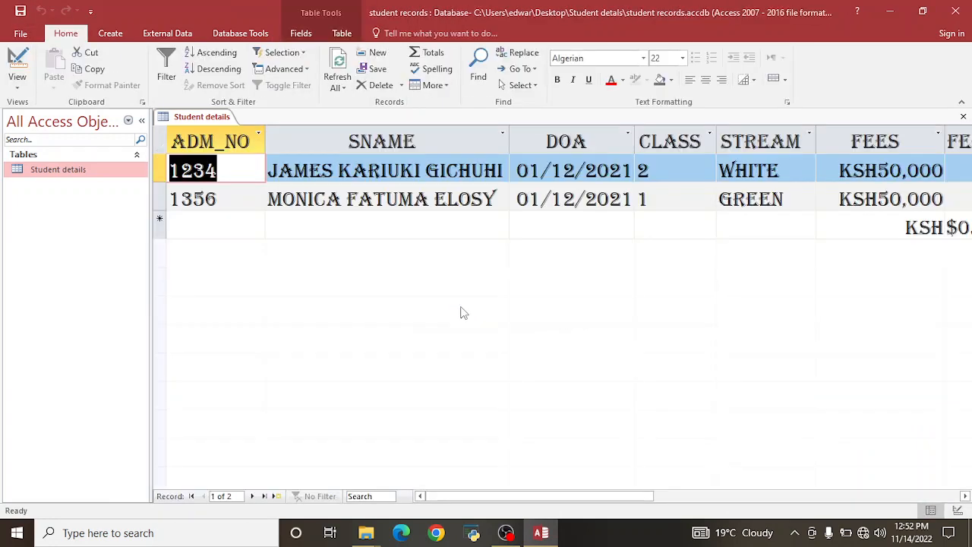
{"action": "left_click_drag", "start_coordinate": [600, 498], "coordinate": [661, 494]}
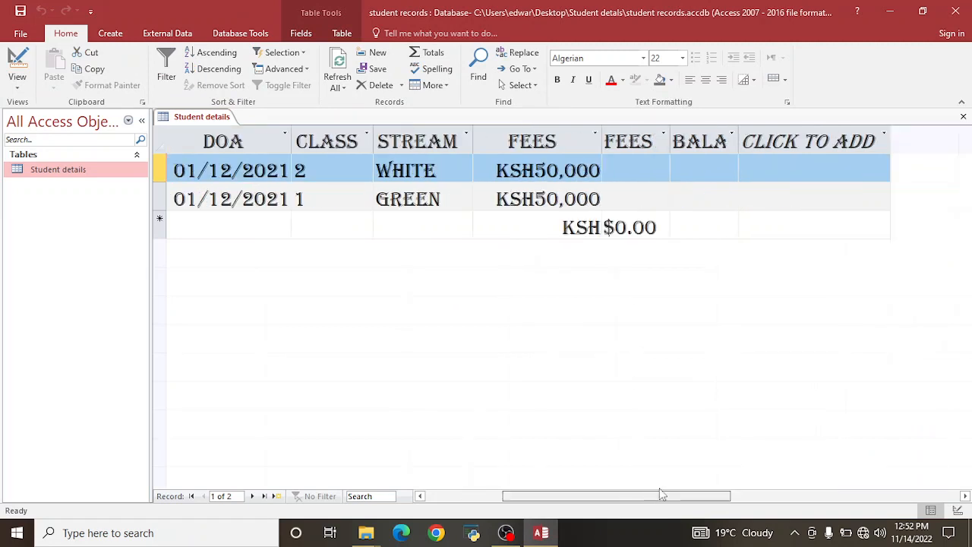
{"action": "double_click", "coordinate": [670, 142]}
{"action": "left_click", "coordinate": [672, 170]}
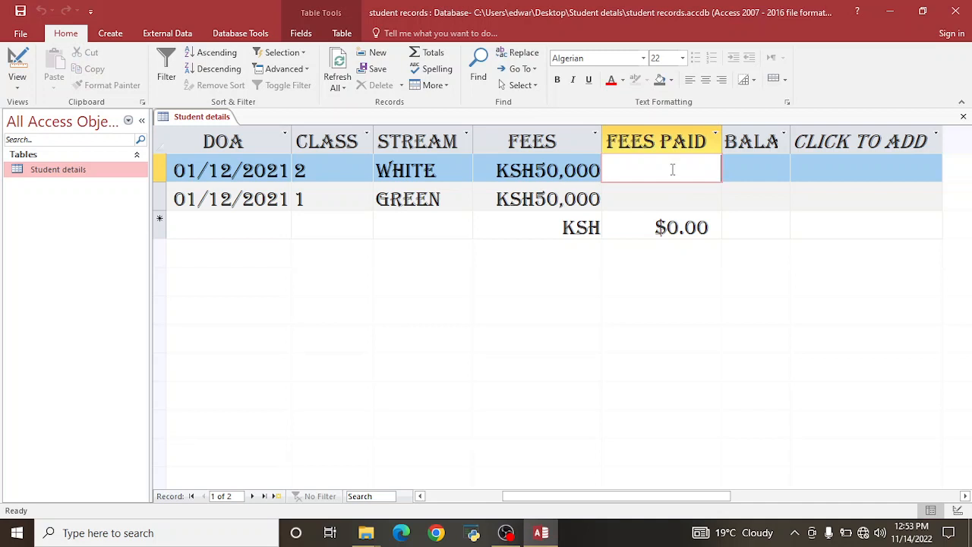
{"action": "type", "text": "20000"}
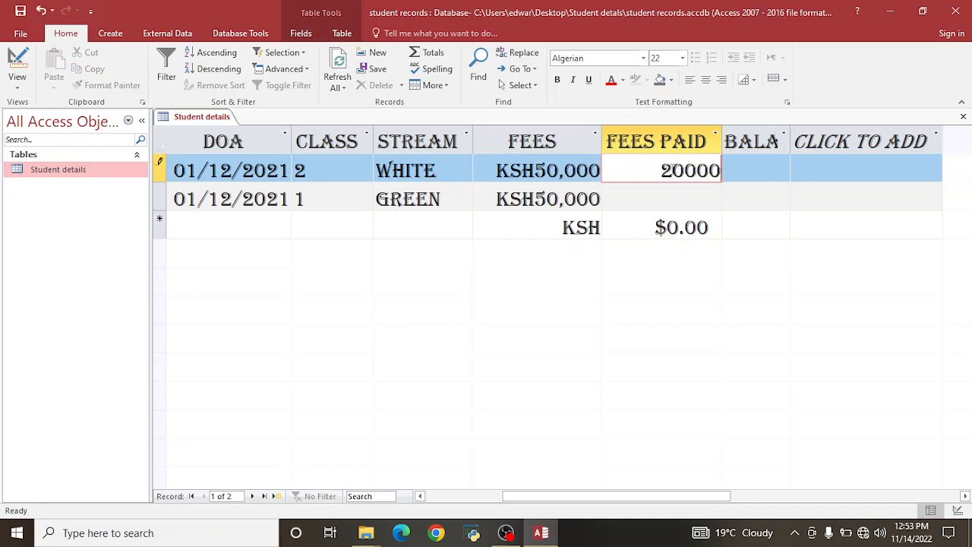
Widen the BALANCE column to show its full header.
{"action": "left_click", "coordinate": [789, 138]}
{"action": "left_click", "coordinate": [787, 135]}
{"action": "left_click", "coordinate": [790, 137]}
{"action": "double_click", "coordinate": [790, 138]}
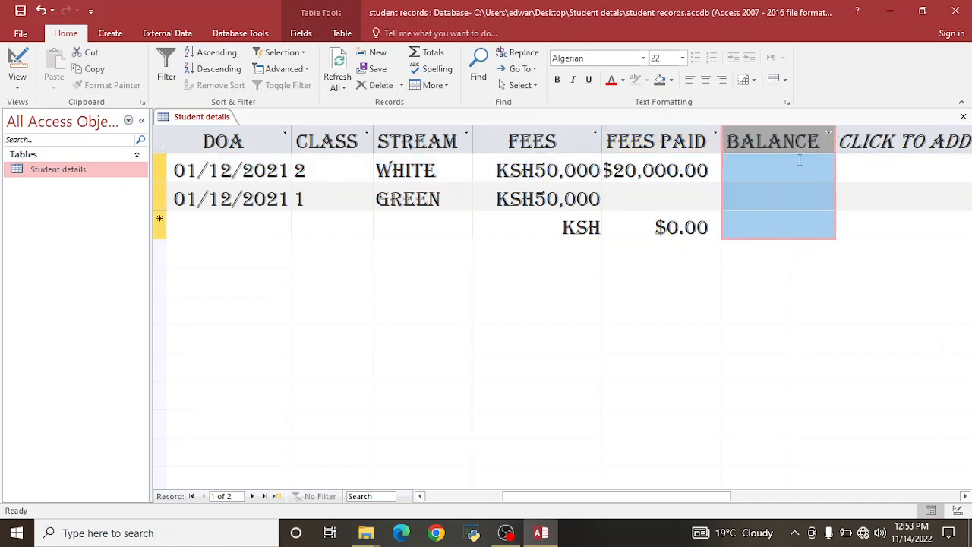
Enter 32,000 as the second student's fees paid and widen the FEES PAID column.
{"action": "left_click", "coordinate": [643, 190]}
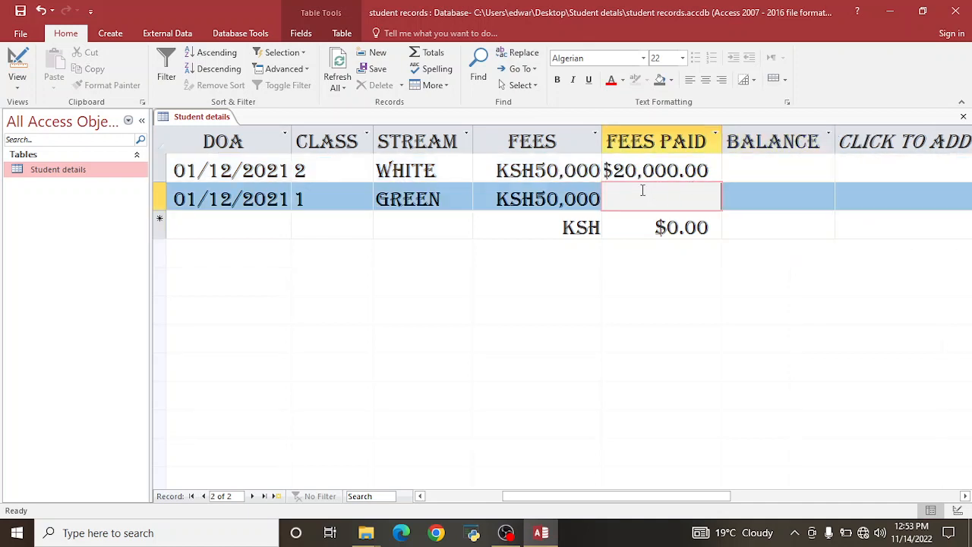
{"action": "type", "text": "3"}
{"action": "type", "text": "2,00"}
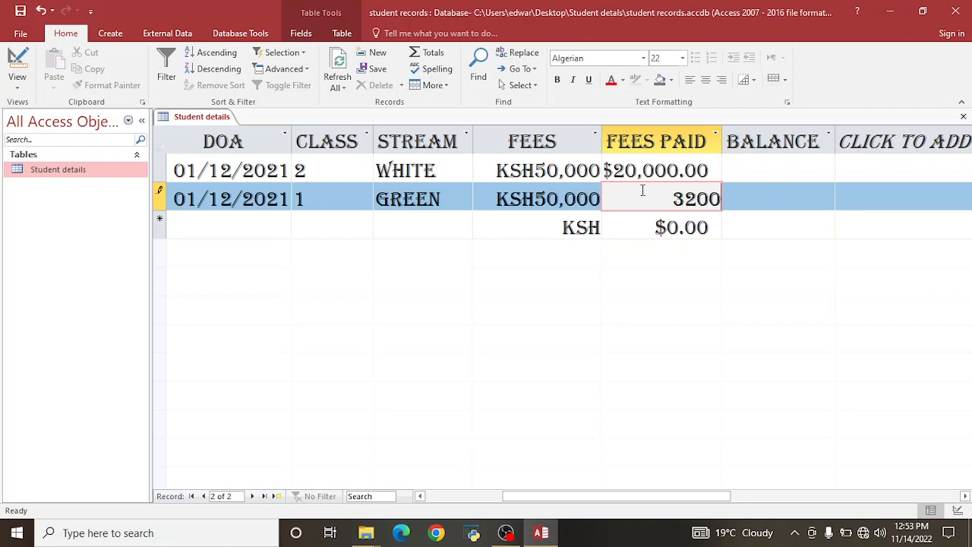
{"action": "type", "text": "0"}
{"action": "left_click", "coordinate": [638, 215]}
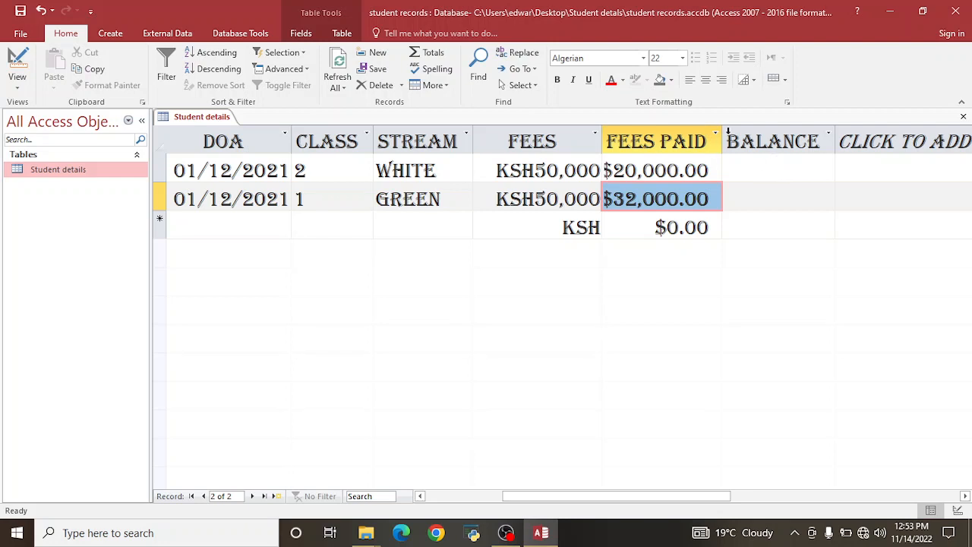
{"action": "left_click", "coordinate": [722, 138]}
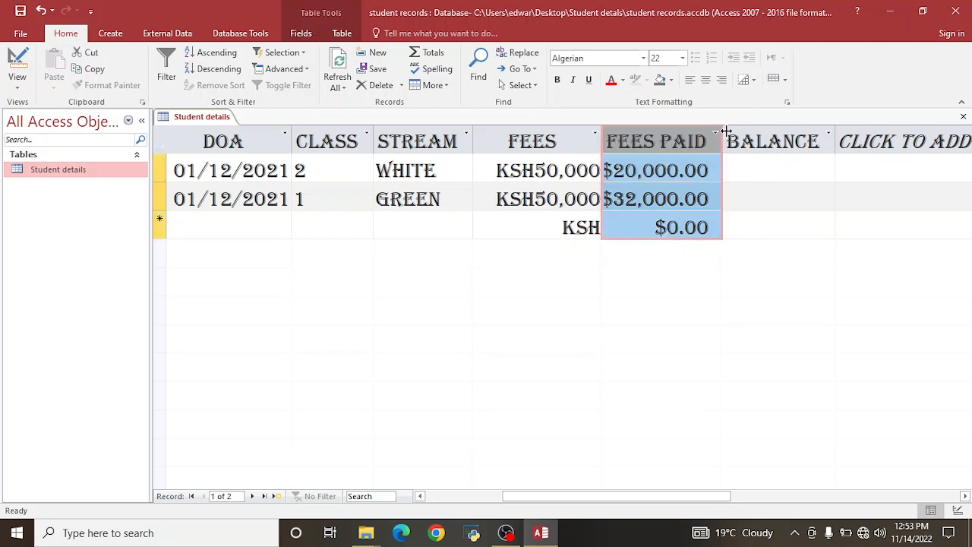
{"action": "left_click_drag", "start_coordinate": [722, 139], "coordinate": [726, 144]}
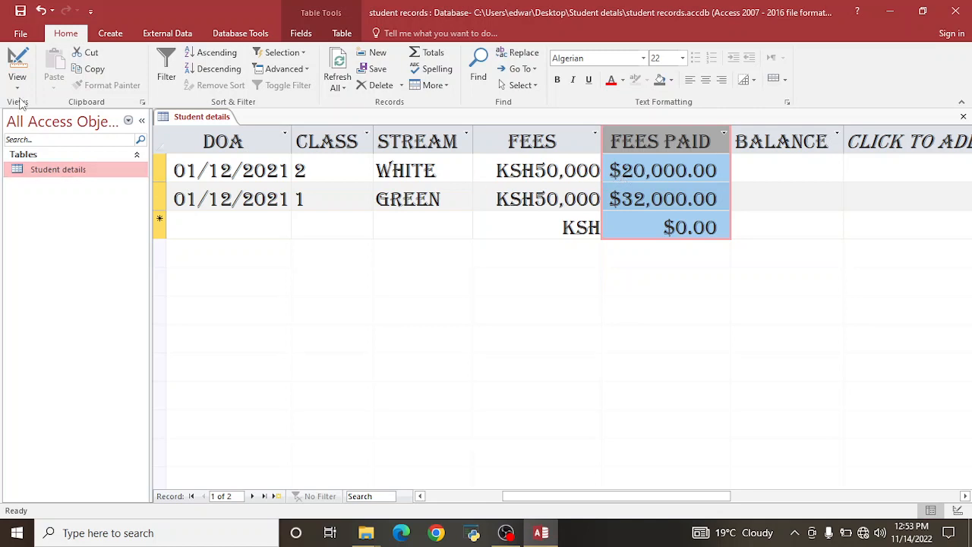
{"action": "left_click", "coordinate": [17, 81]}
In Design View, change the Fees paid Format to "KSH"#,### and save the design.
{"action": "left_click", "coordinate": [61, 142]}
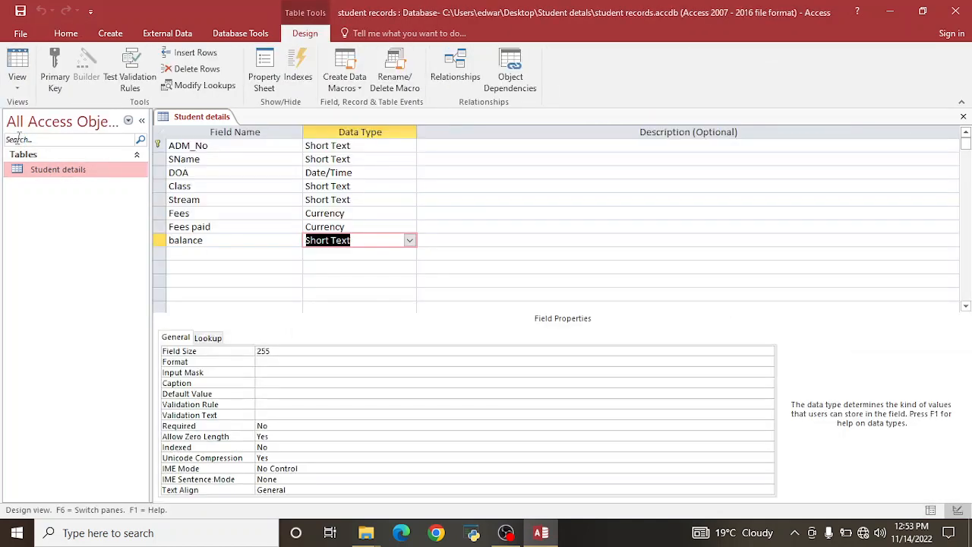
{"action": "left_click", "coordinate": [242, 227]}
{"action": "left_click", "coordinate": [337, 227]}
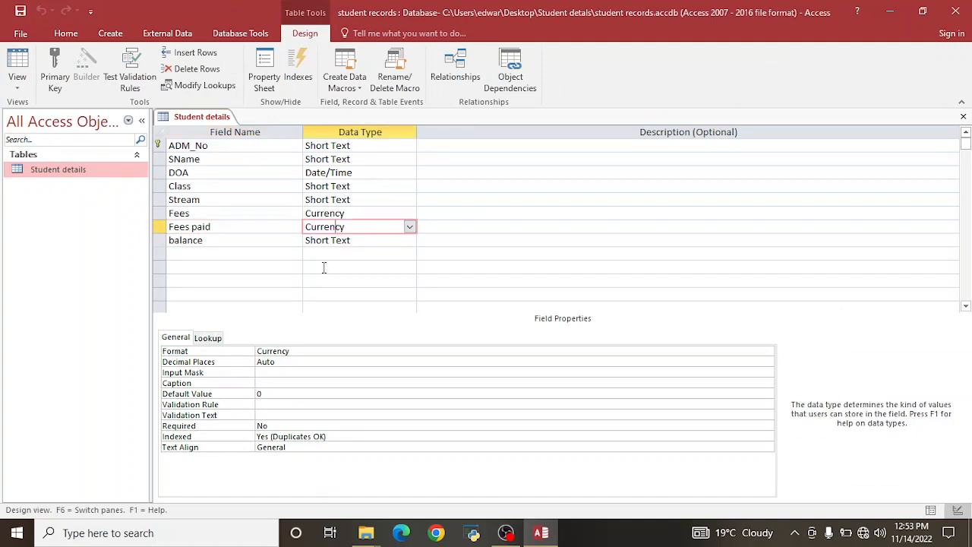
{"action": "left_click", "coordinate": [297, 351]}
{"action": "key", "text": "BackSpace"}
{"action": "key", "text": "BackSpace"}
{"action": "key", "text": "BackSpace"}
{"action": "key", "text": "BackSpace"}
{"action": "key", "text": "BackSpace"}
{"action": "key", "text": "BackSpace"}
{"action": "key", "text": "BackSpace"}
{"action": "key", "text": "BackSpace"}
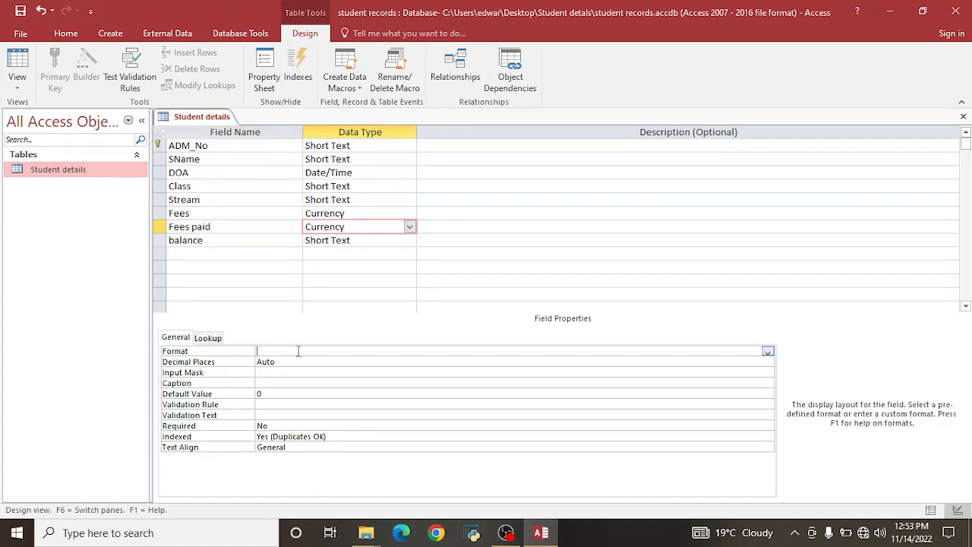
{"action": "type", "text": "\"KSH\"#,###"}
{"action": "left_click", "coordinate": [21, 10]}
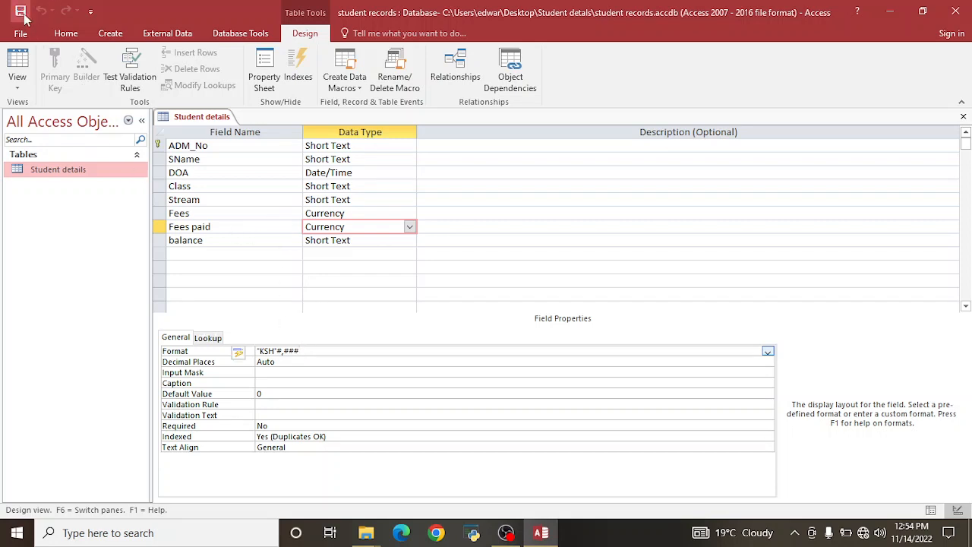
Rename the balance field to 'Balance' with a capital B.
{"action": "key", "text": "Down"}
{"action": "left_click", "coordinate": [173, 241]}
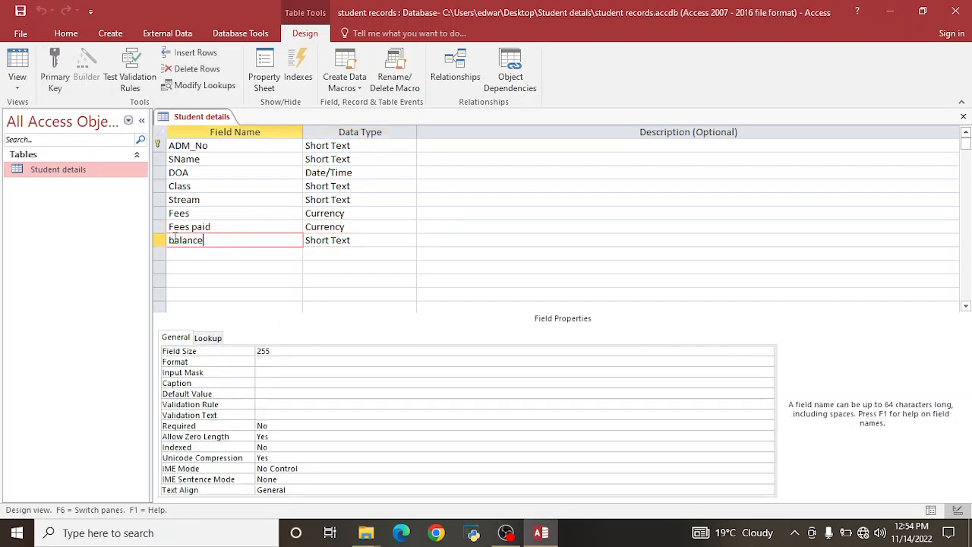
{"action": "key", "text": "BackSpace"}
{"action": "type", "text": "B"}
Set Balance's data type to Calculated and enlarge the Expression Builder window.
{"action": "left_click", "coordinate": [365, 240]}
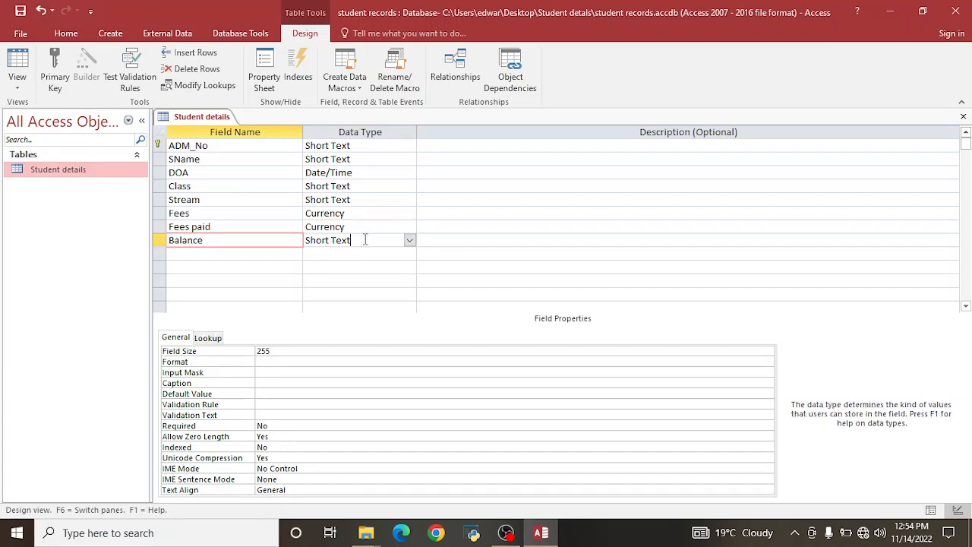
{"action": "left_click", "coordinate": [410, 240]}
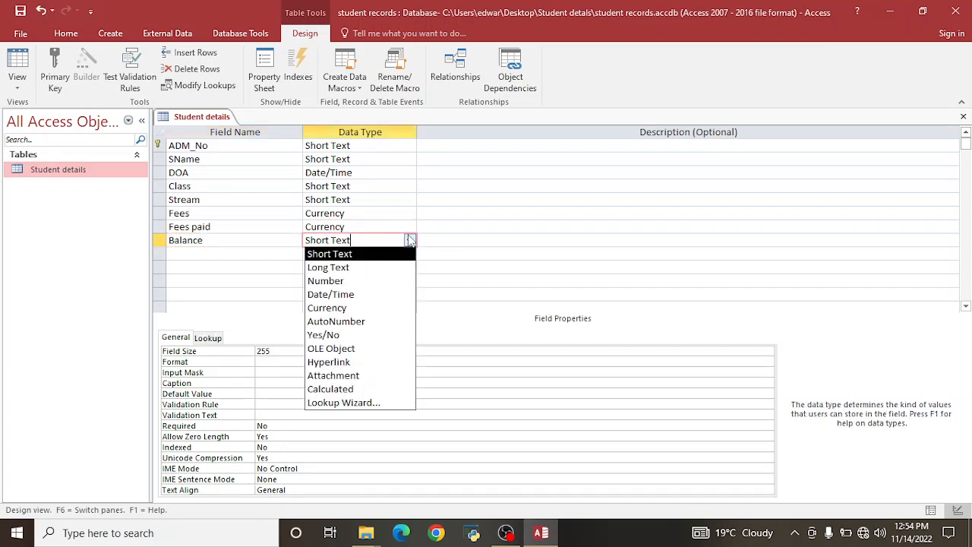
{"action": "left_click", "coordinate": [343, 388]}
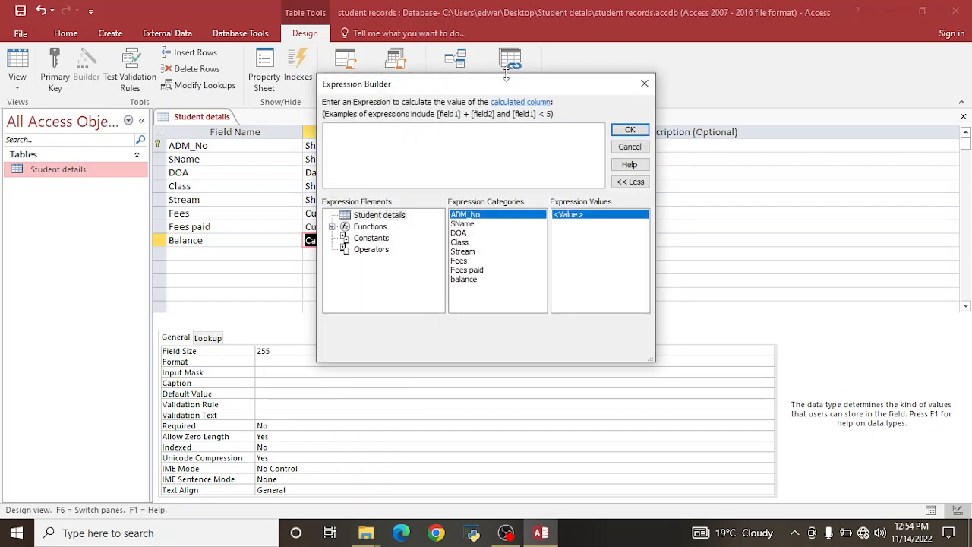
{"action": "left_click_drag", "start_coordinate": [506, 74], "coordinate": [507, 35]}
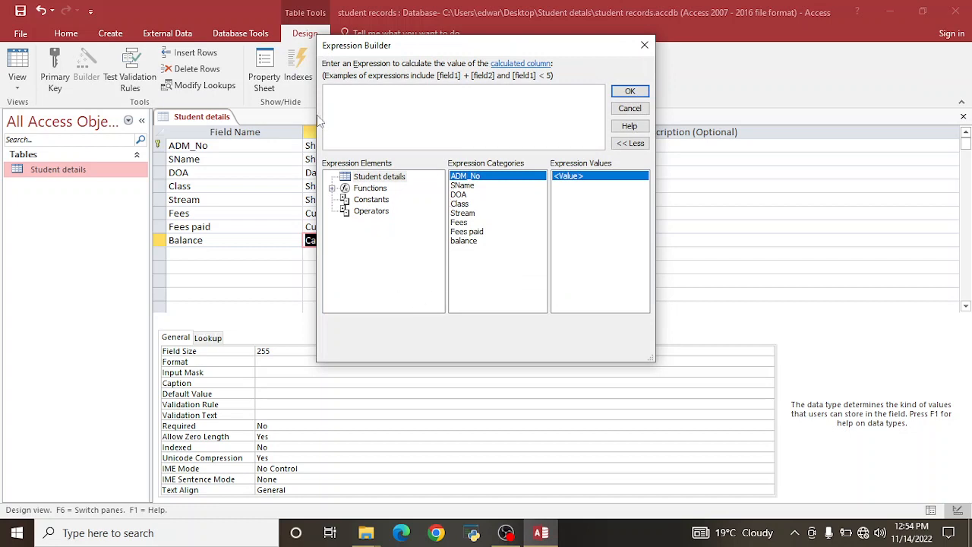
{"action": "left_click_drag", "start_coordinate": [317, 118], "coordinate": [82, 111]}
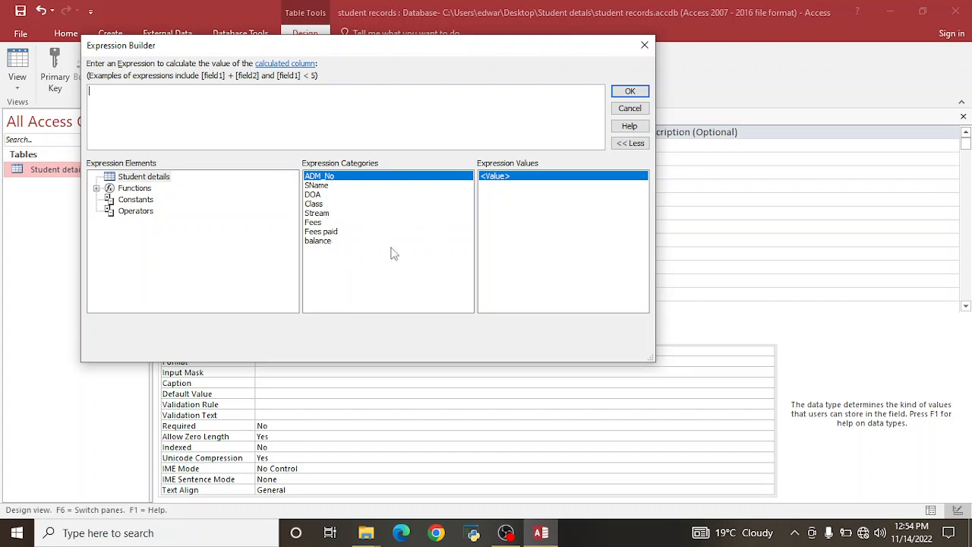
Build [Fees] - [Fees paid] for Balance and dismiss the cannot-set-Calculated error.
{"action": "left_click", "coordinate": [314, 222]}
{"action": "double_click", "coordinate": [315, 224]}
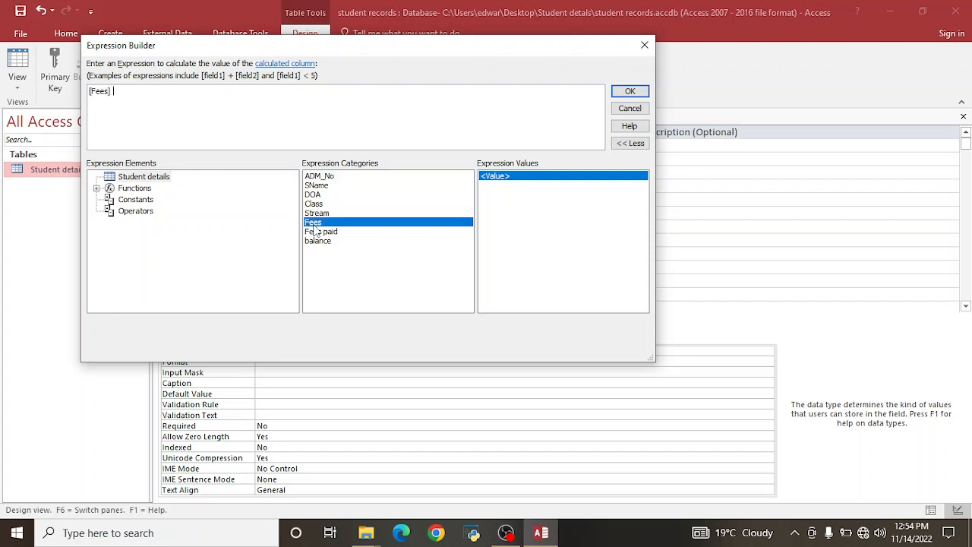
{"action": "type", "text": "-"}
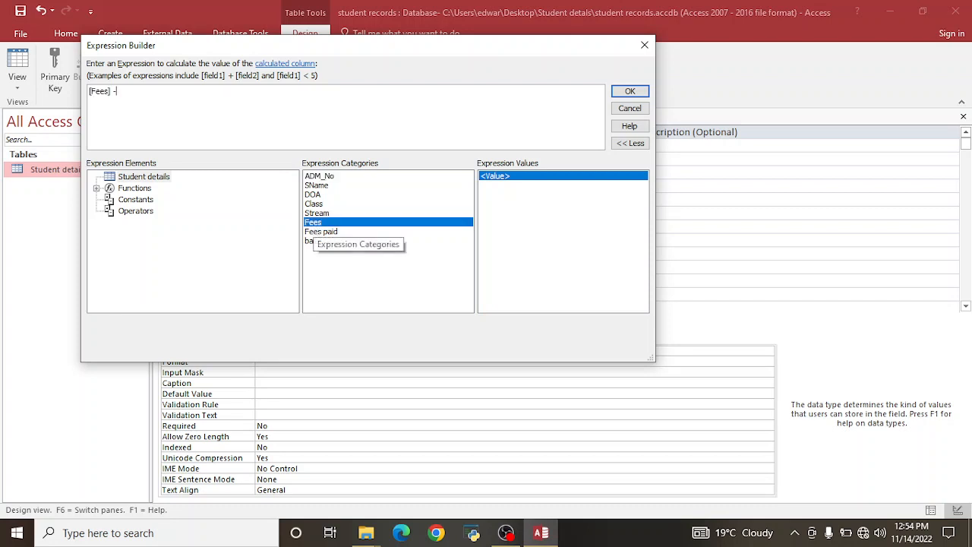
{"action": "double_click", "coordinate": [322, 231]}
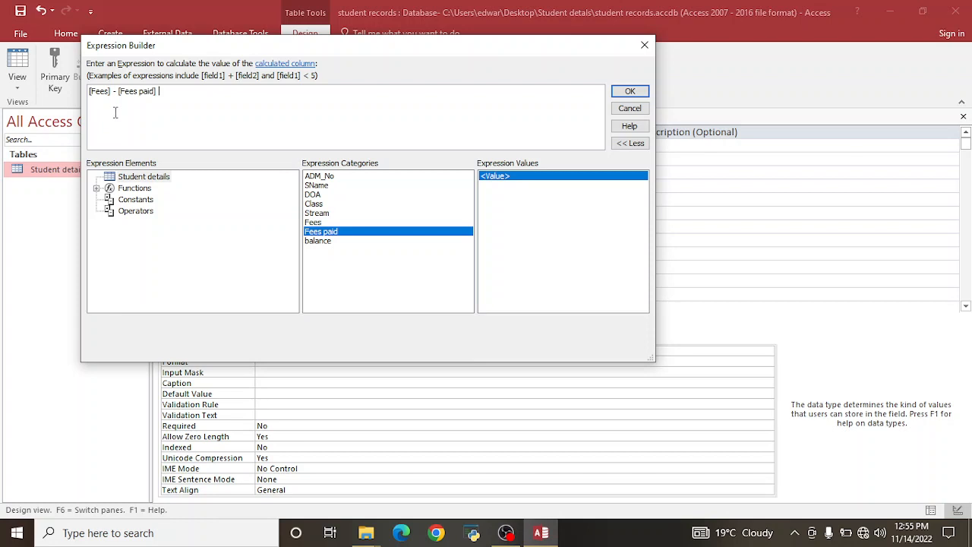
{"action": "left_click", "coordinate": [629, 92]}
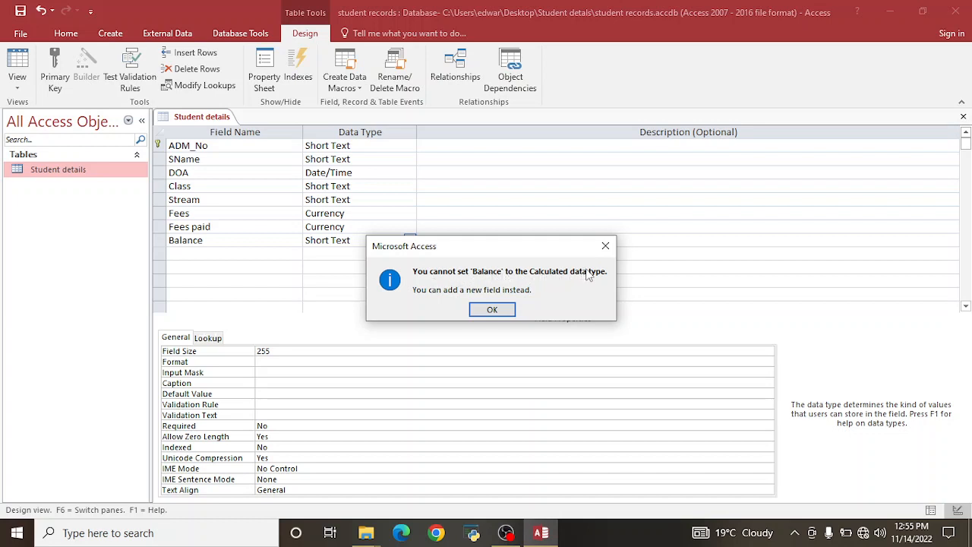
{"action": "left_click", "coordinate": [492, 310]}
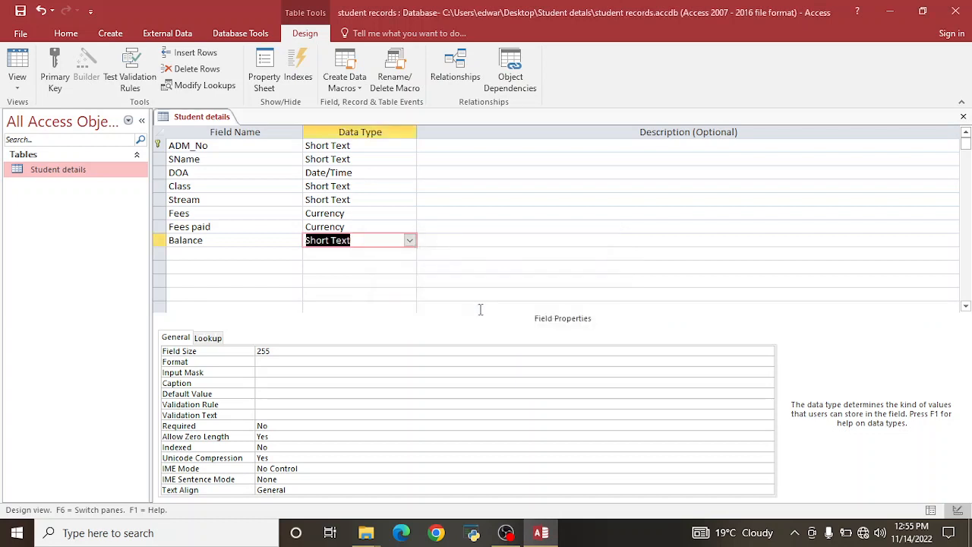
Retry Calculated with [Fees] - [Fees paid] for Balance and dismiss the repeated error.
{"action": "left_click", "coordinate": [409, 240]}
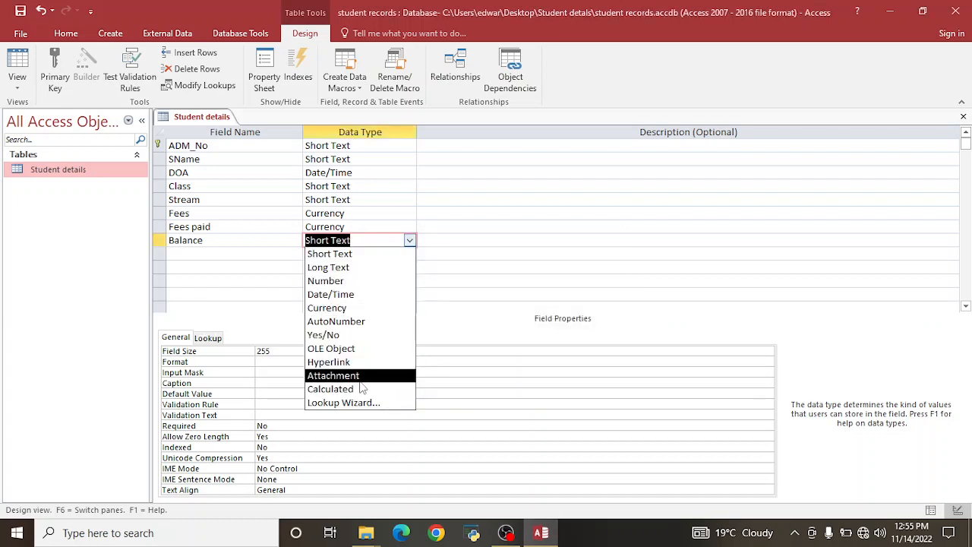
{"action": "left_click", "coordinate": [331, 388]}
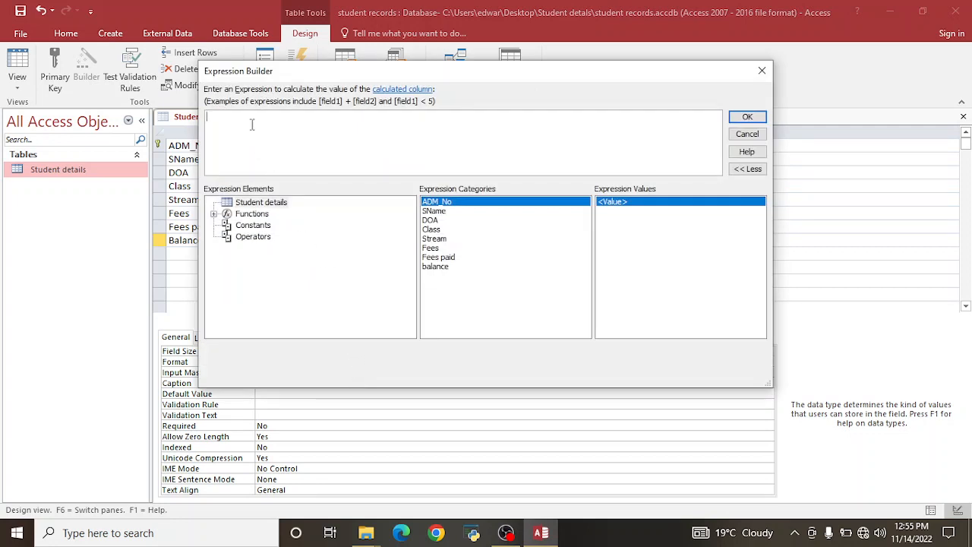
{"action": "double_click", "coordinate": [433, 248]}
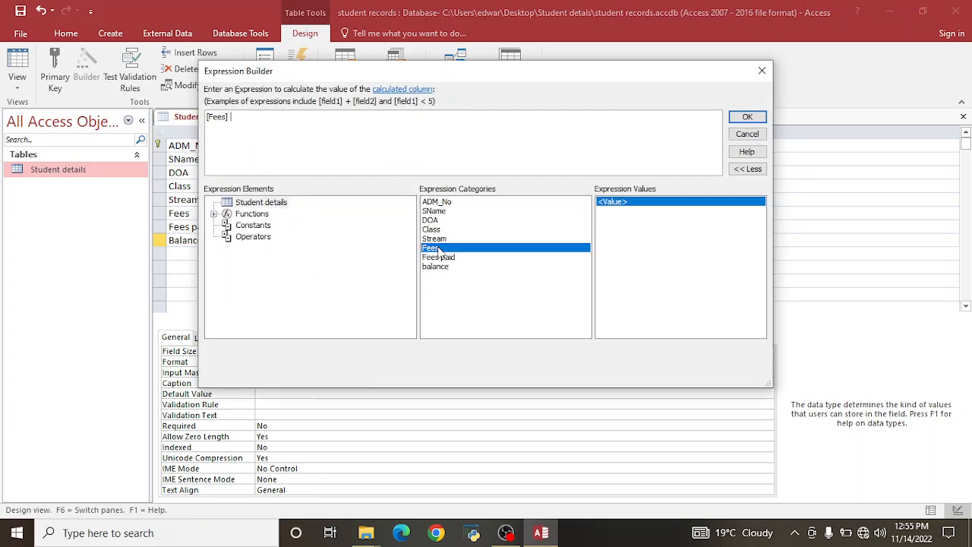
{"action": "type", "text": "-"}
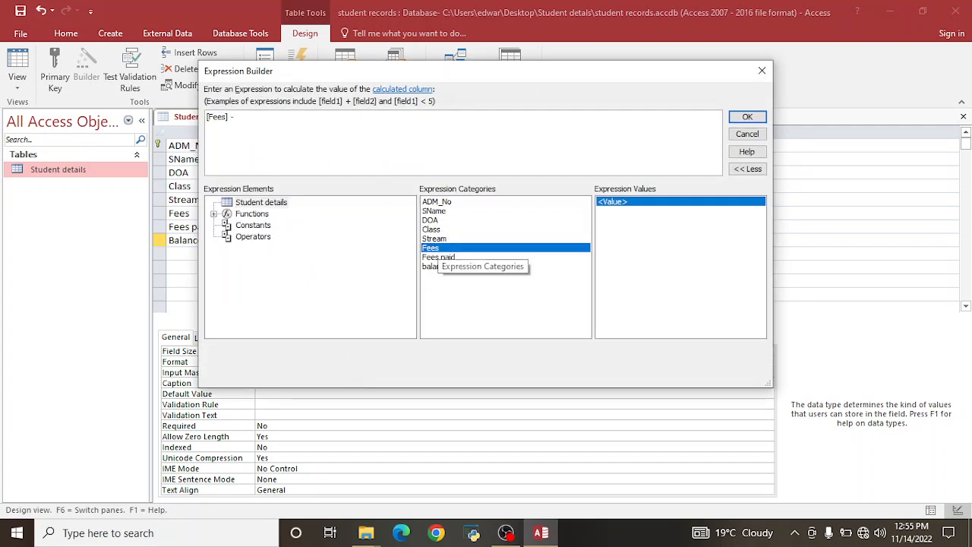
{"action": "double_click", "coordinate": [439, 257]}
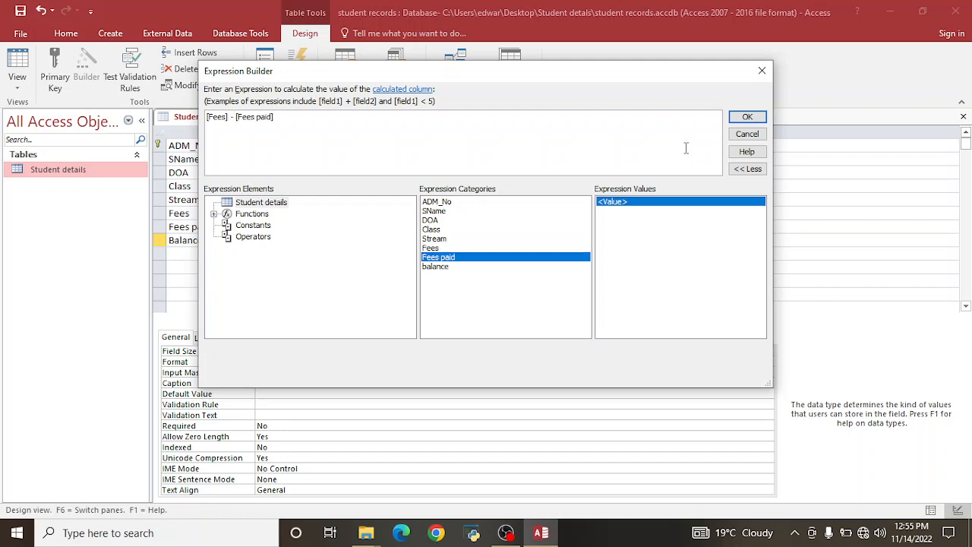
{"action": "left_click", "coordinate": [747, 117]}
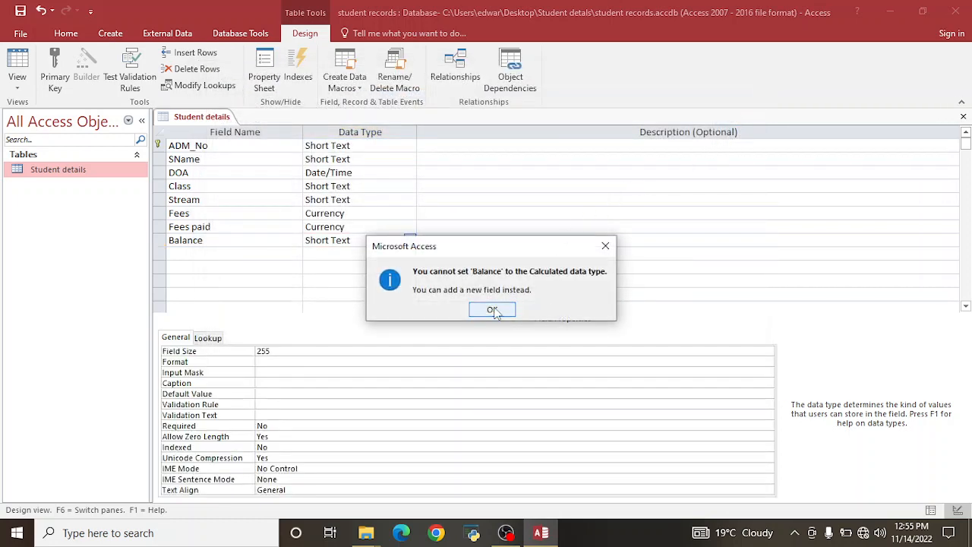
{"action": "left_click", "coordinate": [492, 309]}
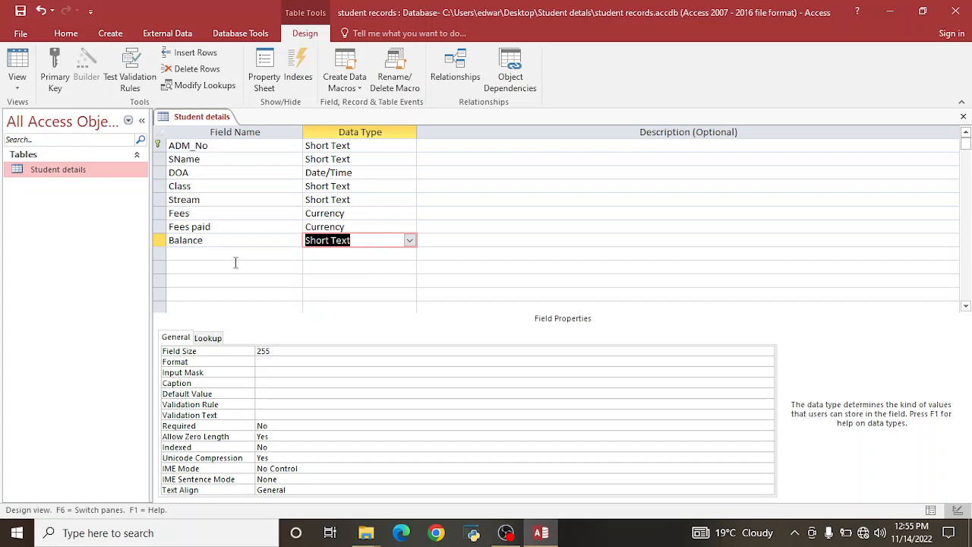
Add a new Calculated balance field with expression [Fees]-[Fees paid].
{"action": "left_click", "coordinate": [206, 256]}
{"action": "type", "text": "b"}
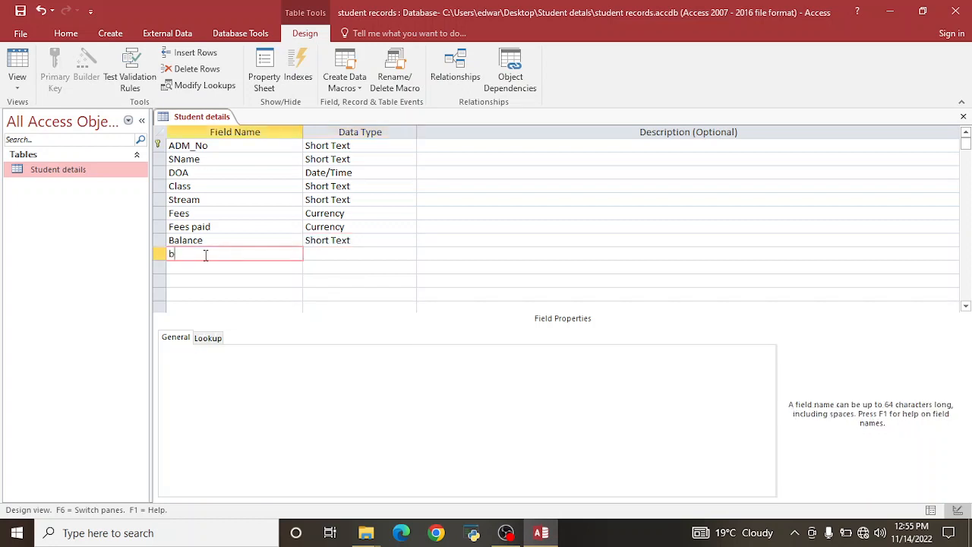
{"action": "type", "text": "ale"}
{"action": "type", "text": "nce"}
{"action": "left_click", "coordinate": [313, 259]}
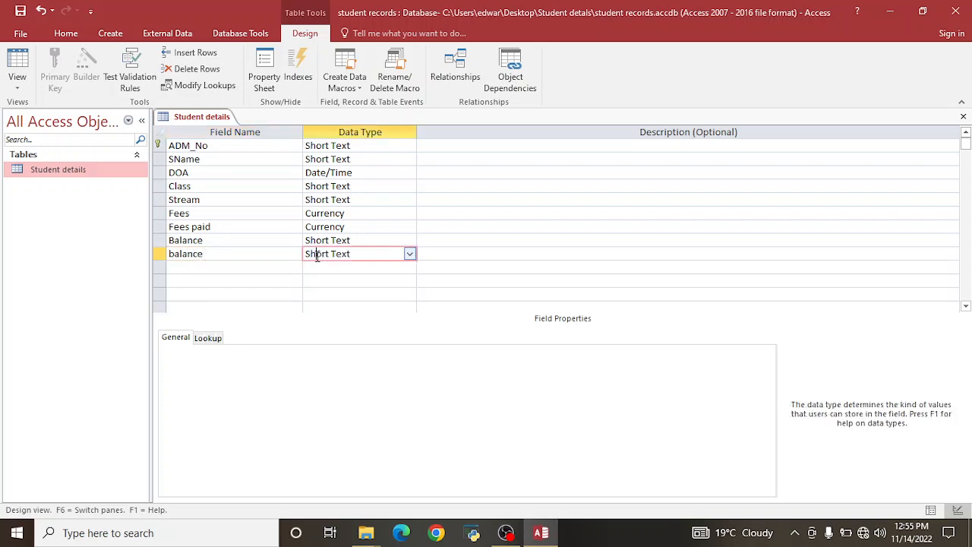
{"action": "left_click", "coordinate": [410, 254]}
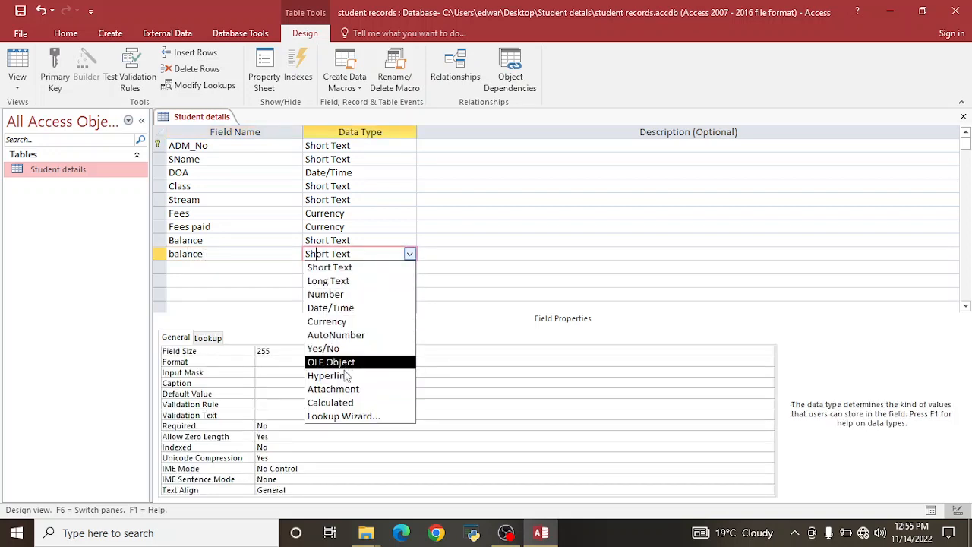
{"action": "left_click", "coordinate": [342, 403]}
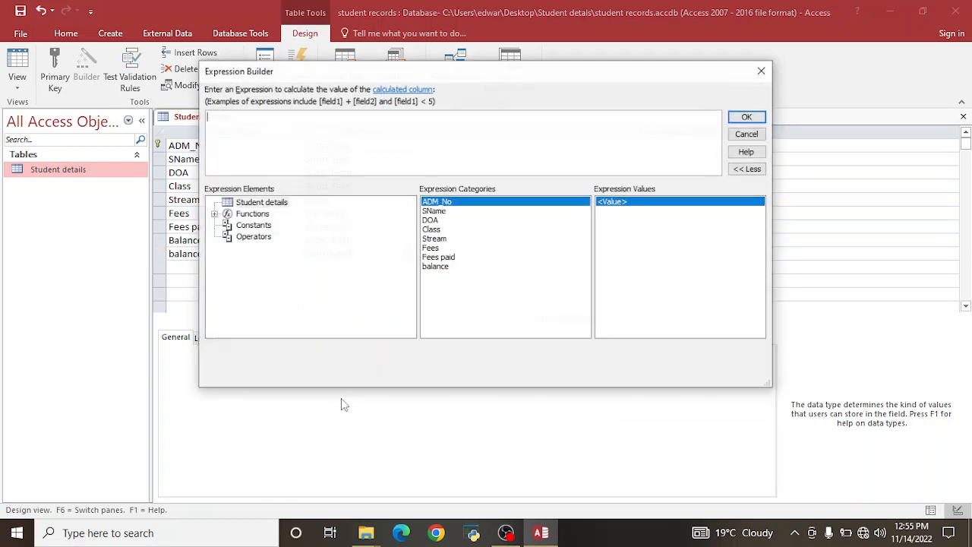
{"action": "double_click", "coordinate": [433, 249]}
{"action": "type", "text": "-"}
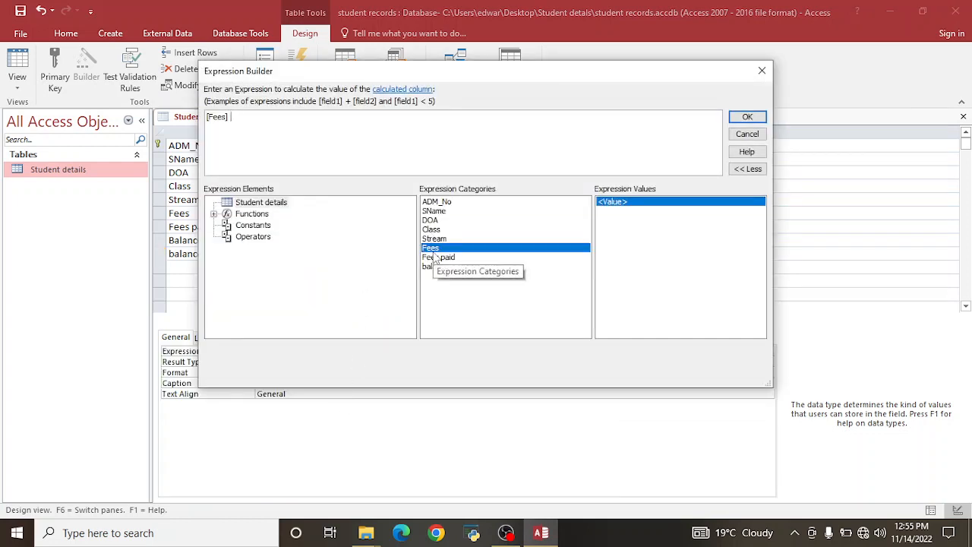
{"action": "double_click", "coordinate": [444, 259]}
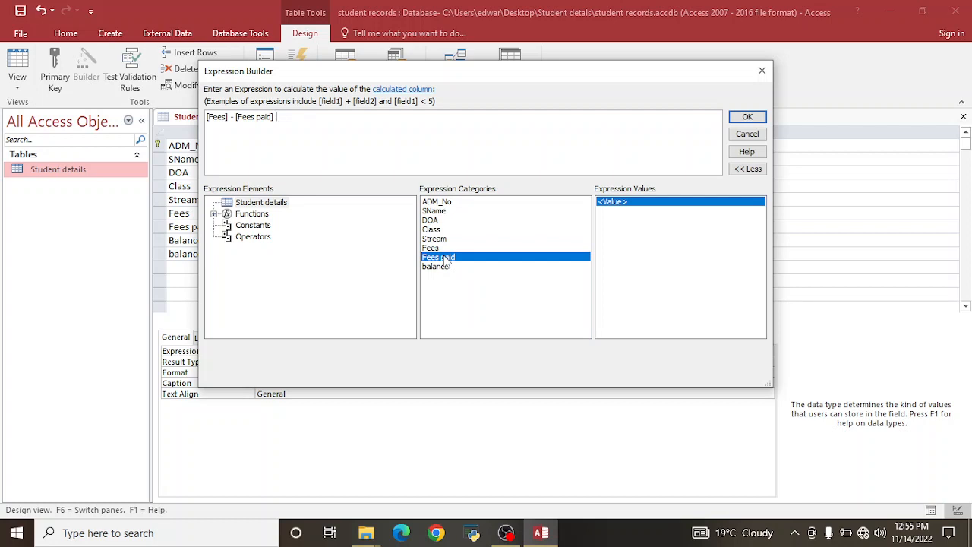
{"action": "left_click", "coordinate": [747, 117]}
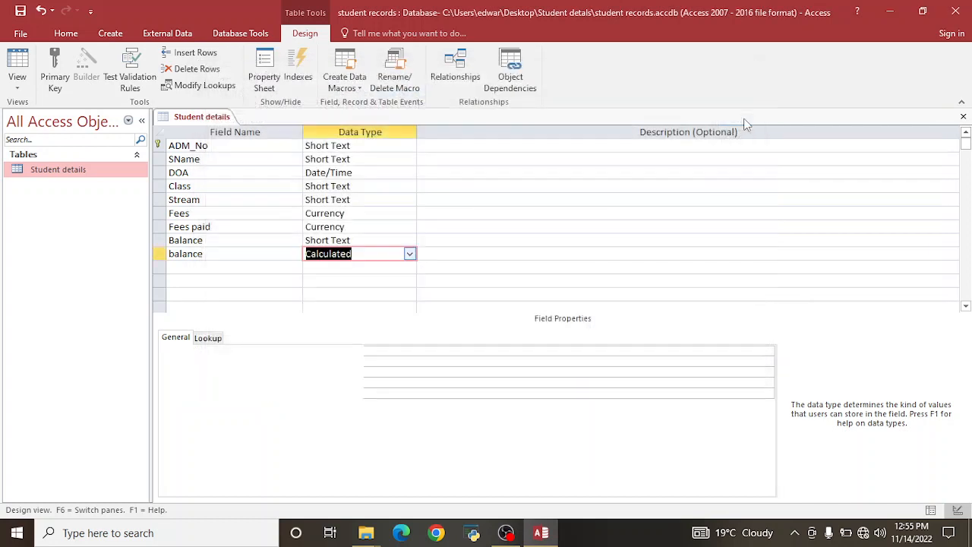
Delete the old Short Text Balance field and save the table design.
{"action": "left_click", "coordinate": [160, 240]}
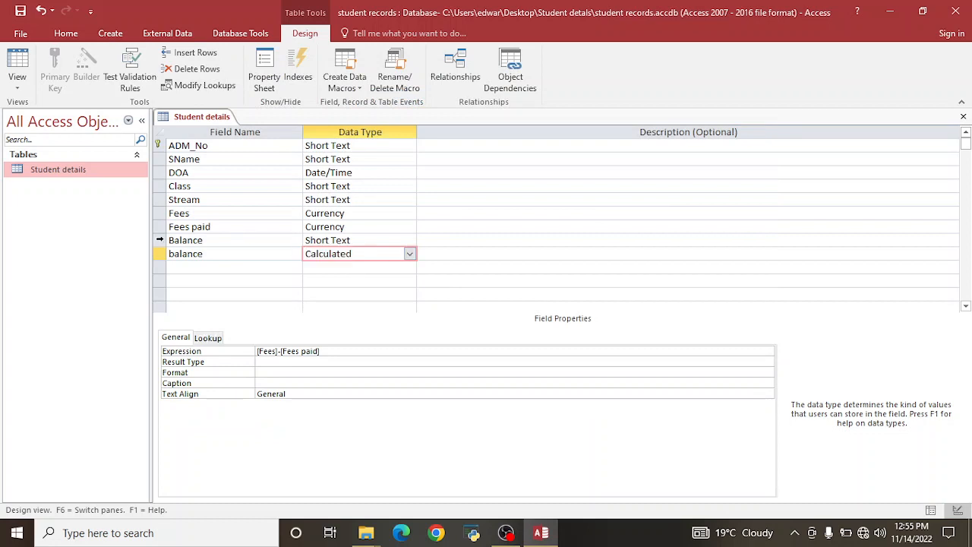
{"action": "right_click", "coordinate": [160, 241]}
{"action": "left_click", "coordinate": [188, 330]}
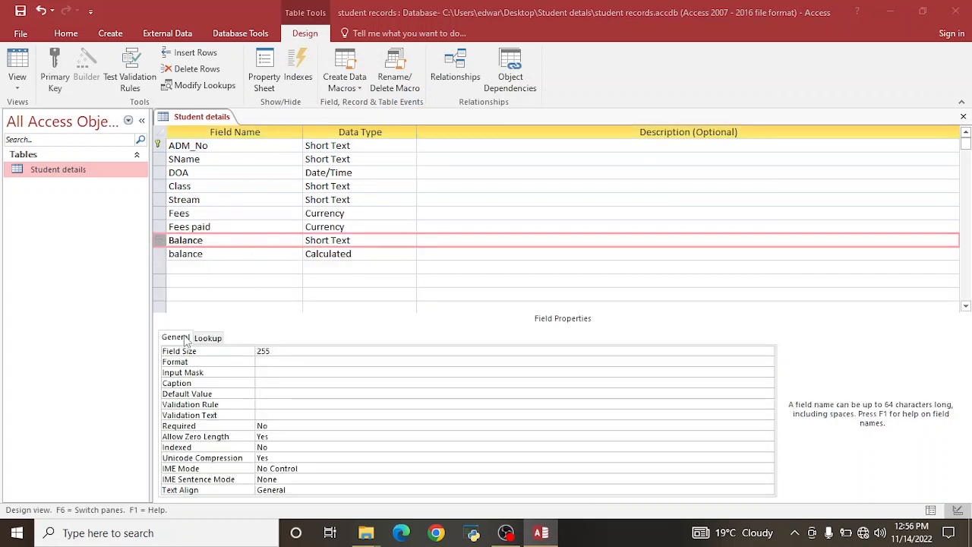
{"action": "left_click", "coordinate": [462, 310]}
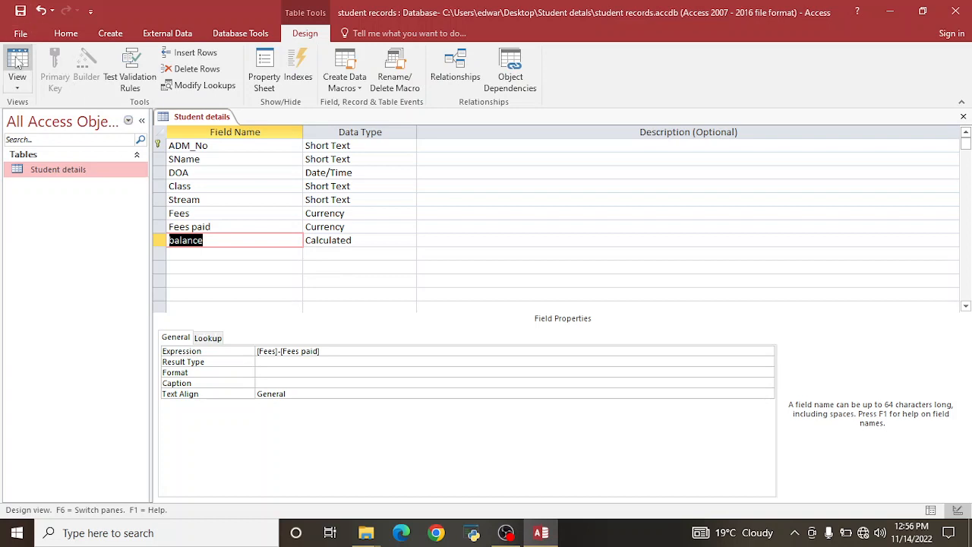
{"action": "left_click", "coordinate": [20, 11]}
Return to the records and autofit BALANCE to show $30,000.00 and $18,000.00.
{"action": "left_click", "coordinate": [12, 70]}
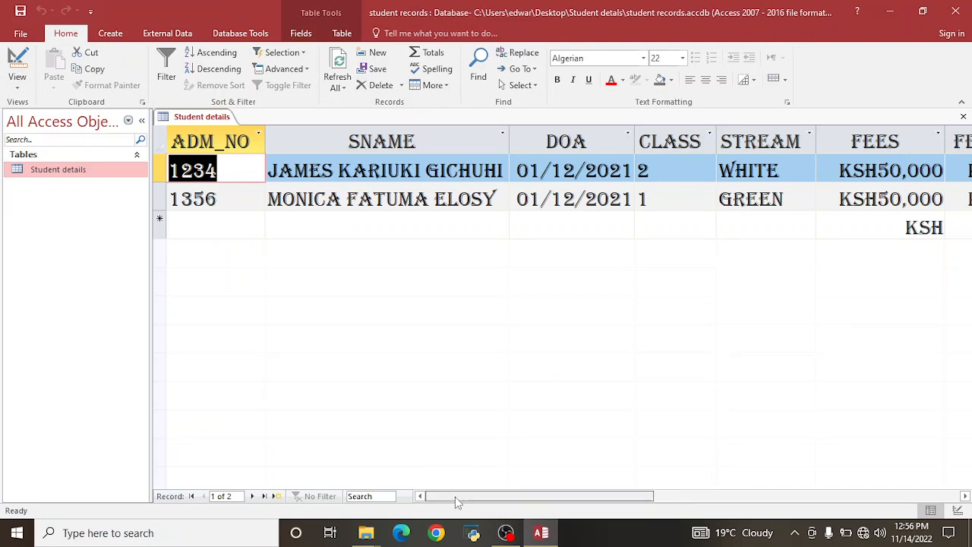
{"action": "left_click_drag", "start_coordinate": [471, 495], "coordinate": [559, 491]}
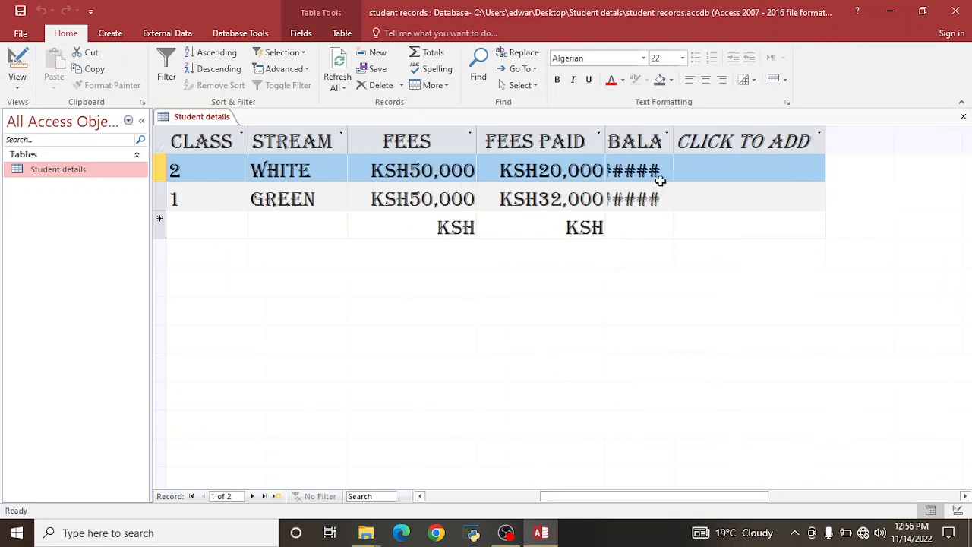
{"action": "double_click", "coordinate": [673, 135]}
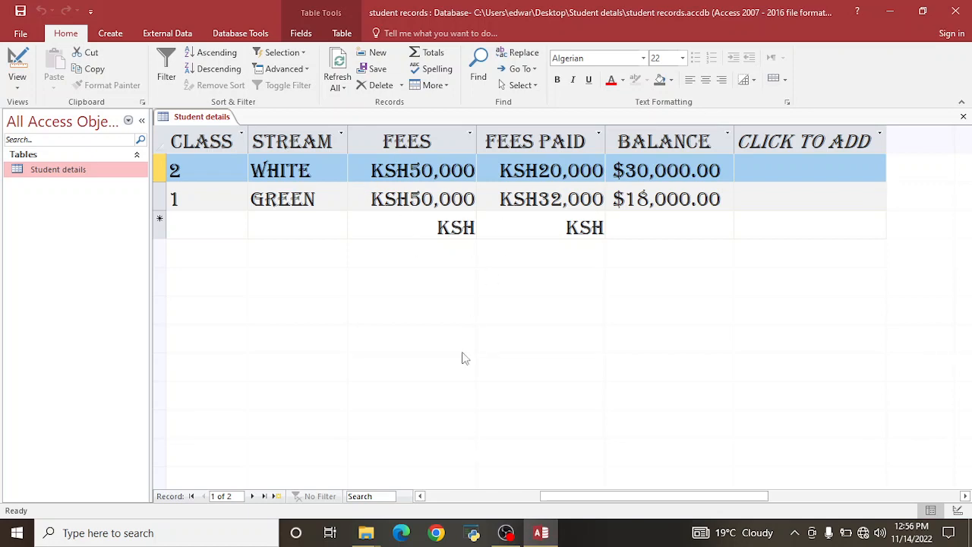
Add a new record with ADM_NO 1301 and FEES 1000.
{"action": "left_click_drag", "start_coordinate": [558, 503], "coordinate": [443, 503]}
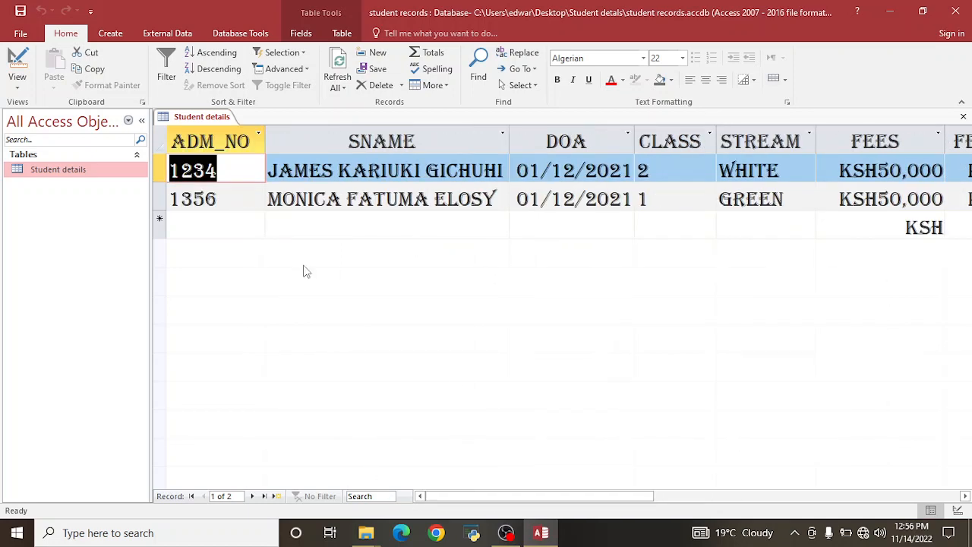
{"action": "left_click", "coordinate": [215, 219]}
{"action": "type", "text": "1"}
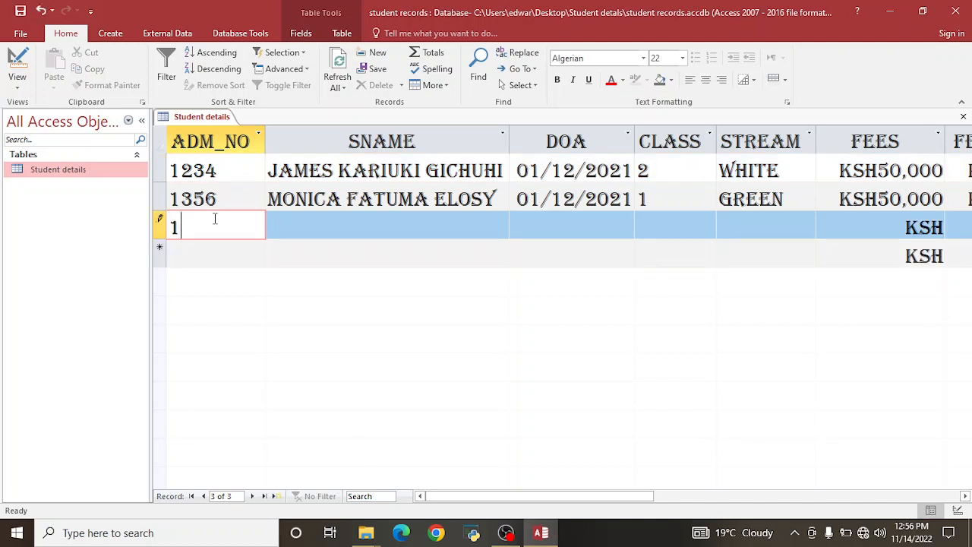
{"action": "type", "text": "301"}
{"action": "left_click", "coordinate": [857, 226]}
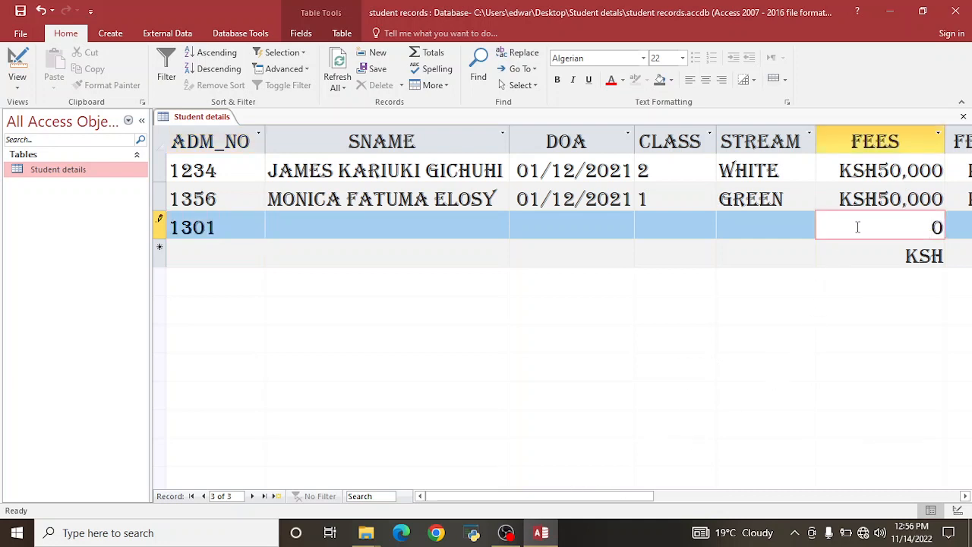
{"action": "type", "text": "1000"}
{"action": "left_click", "coordinate": [790, 251]}
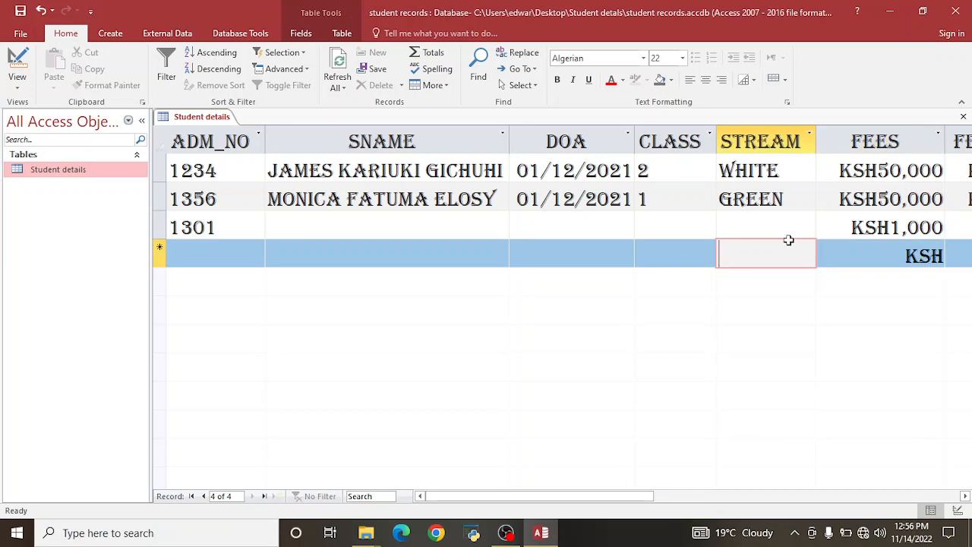
Clear the 1,000 fees amount from record 1301.
{"action": "left_click", "coordinate": [879, 220]}
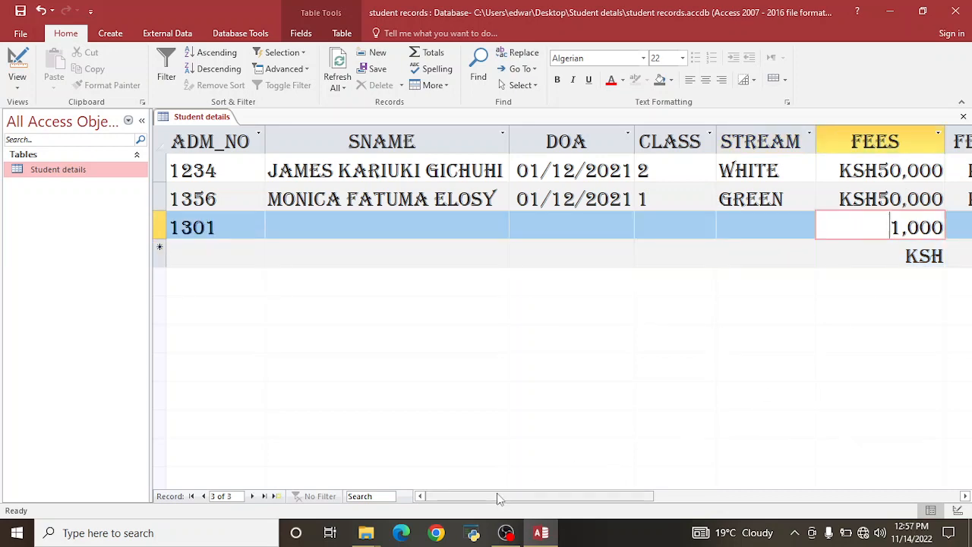
{"action": "left_click_drag", "start_coordinate": [497, 498], "coordinate": [565, 466]}
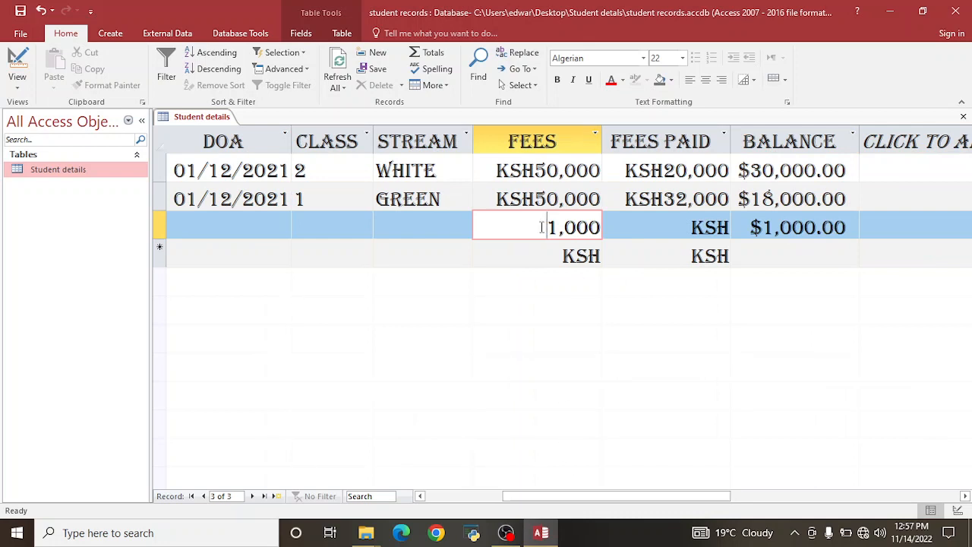
{"action": "left_click_drag", "start_coordinate": [541, 227], "coordinate": [602, 228]}
{"action": "key", "text": "BackSpace"}
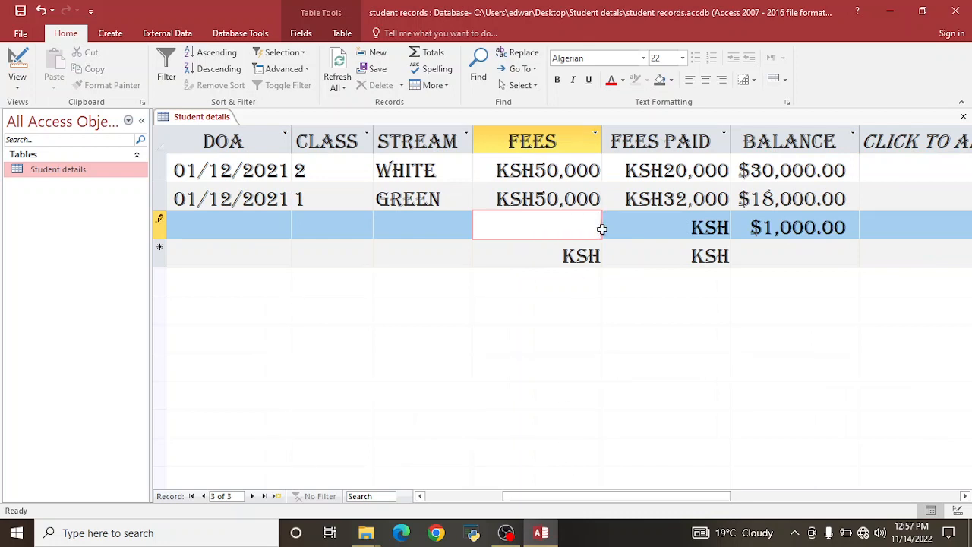
{"action": "left_click", "coordinate": [16, 82]}
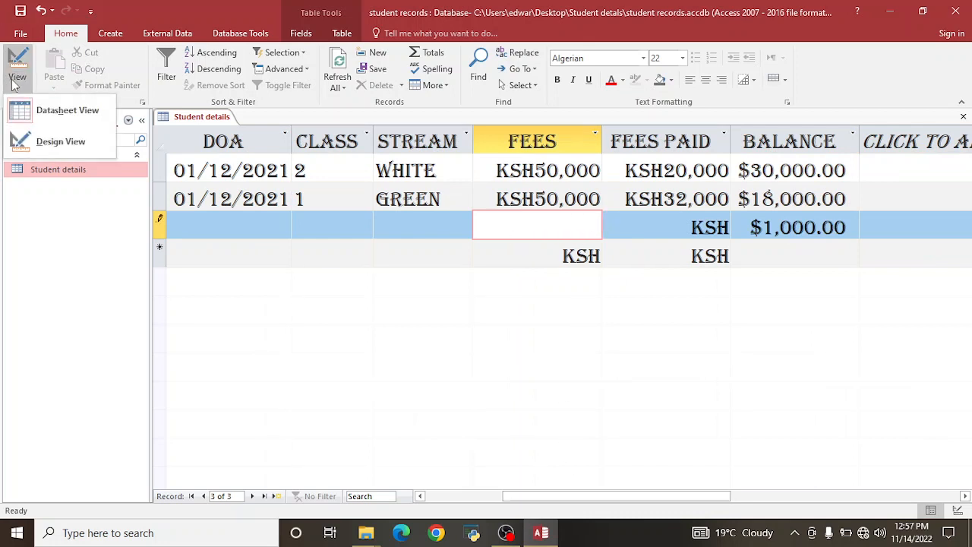
In Design View, give the Fees field a Validation Rule of =50000.
{"action": "left_click", "coordinate": [25, 151]}
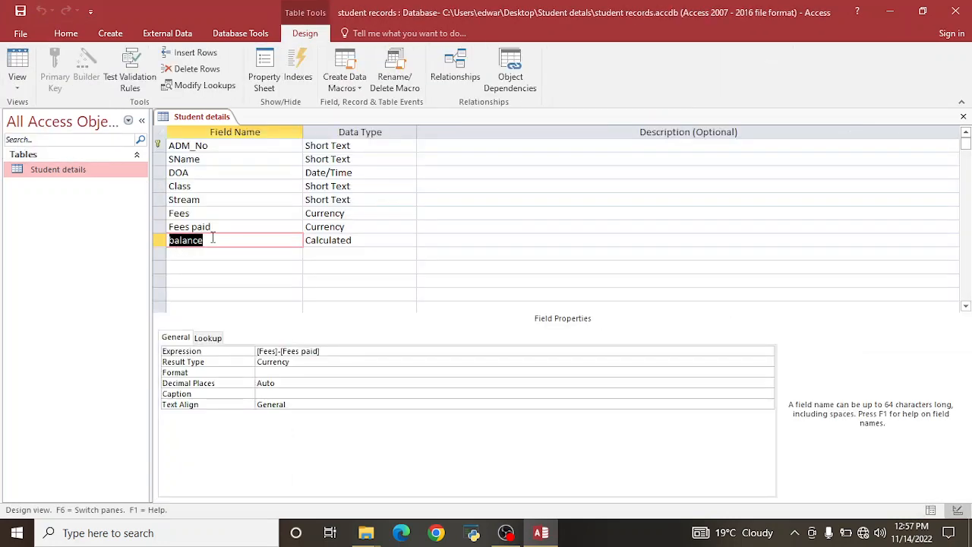
{"action": "left_click", "coordinate": [213, 213]}
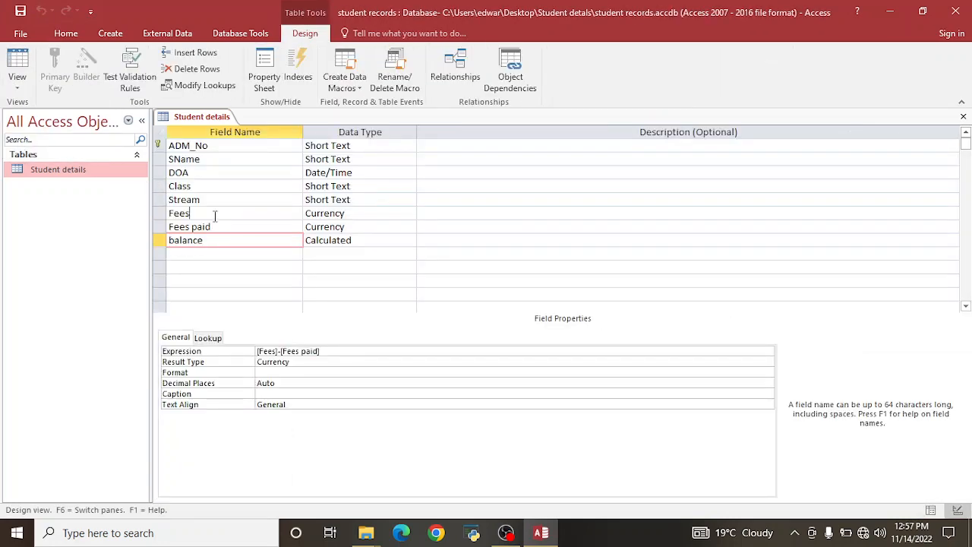
{"action": "left_click", "coordinate": [330, 213]}
{"action": "left_click", "coordinate": [275, 215]}
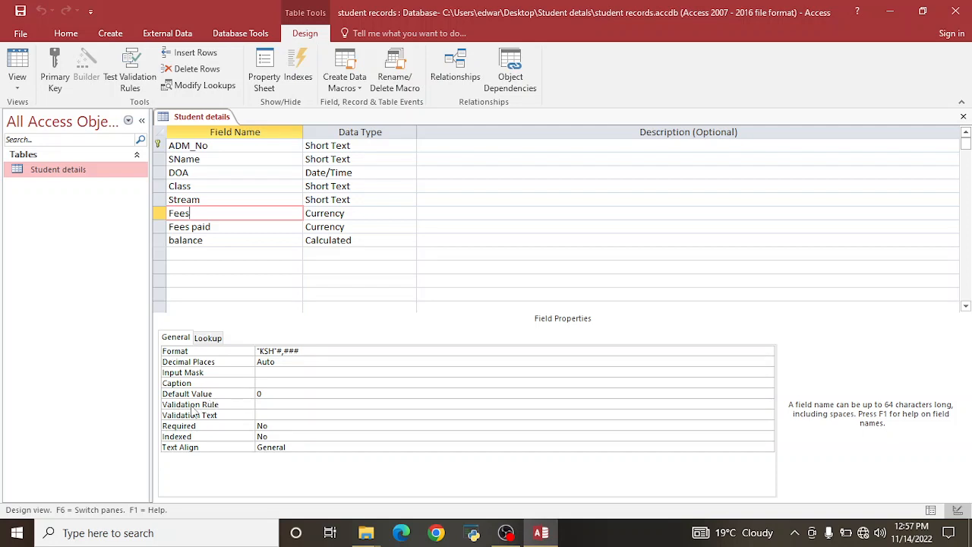
{"action": "left_click", "coordinate": [266, 406]}
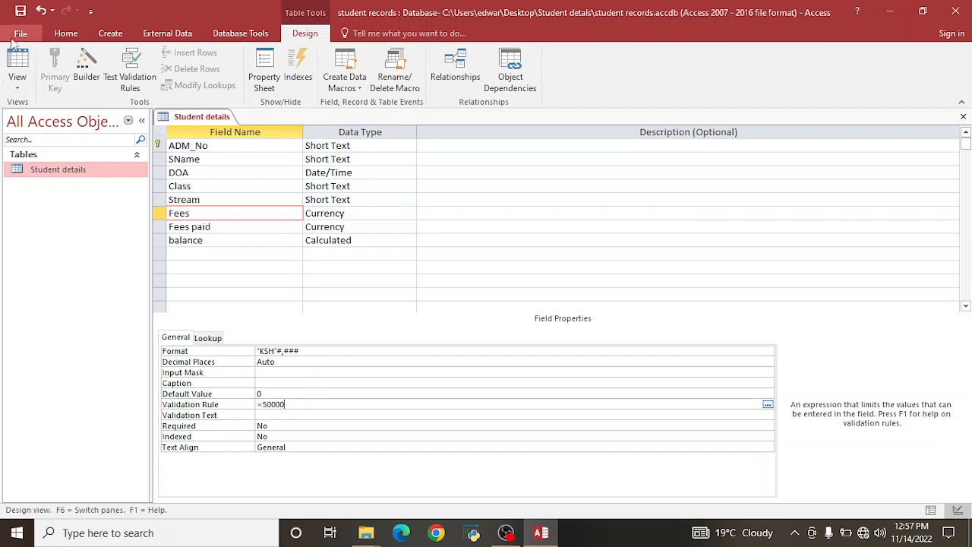
Save the design, keeping the Fees =50000 rule despite violating data, and return to Datasheet view.
{"action": "left_click", "coordinate": [20, 10]}
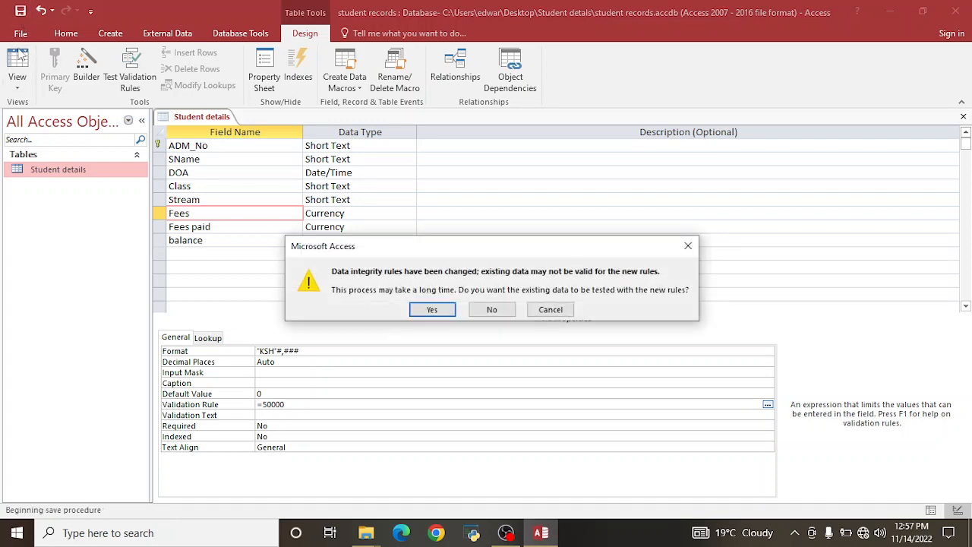
{"action": "left_click", "coordinate": [427, 311]}
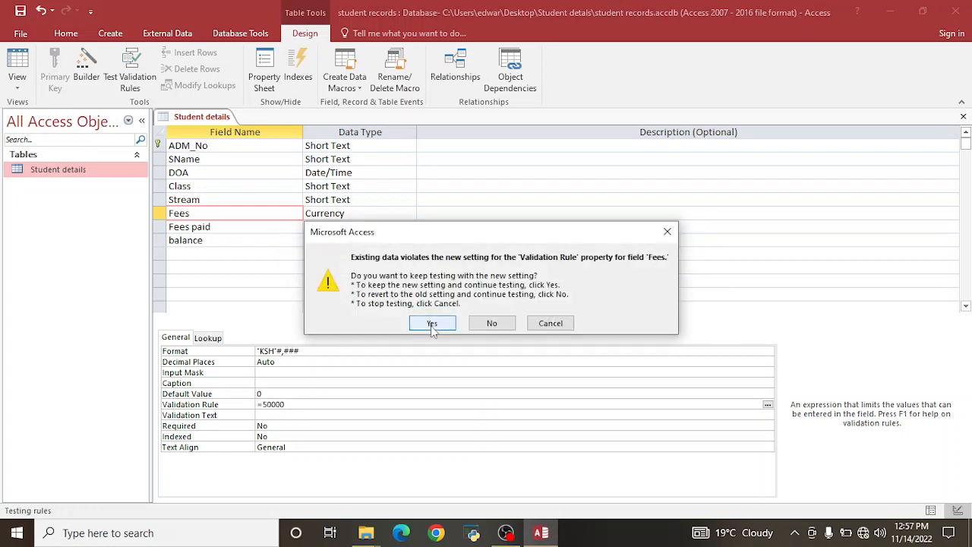
{"action": "left_click", "coordinate": [432, 328]}
{"action": "left_click", "coordinate": [16, 64]}
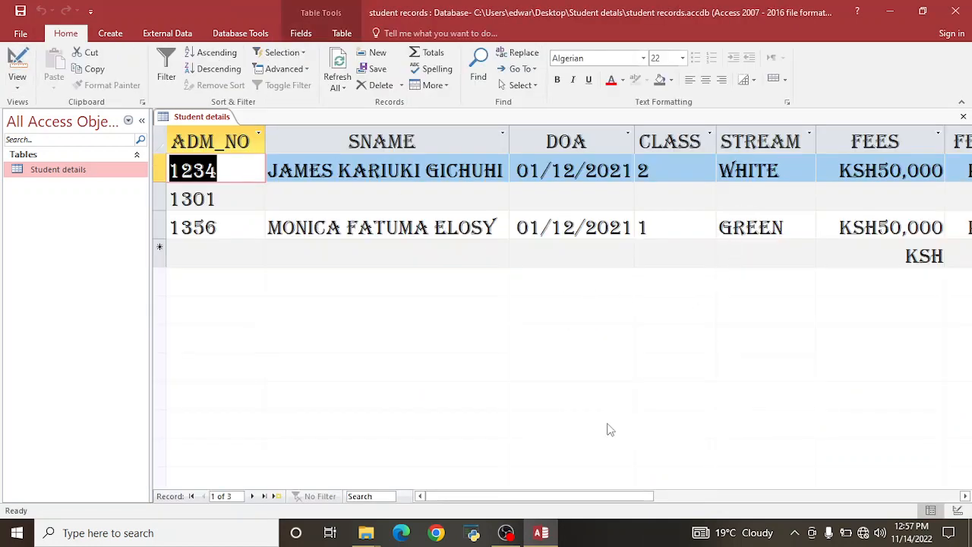
Enter 1,000 in record 1301's FEES PAID cell, then delete it so the cell is empty.
{"action": "left_click_drag", "start_coordinate": [551, 498], "coordinate": [628, 498]}
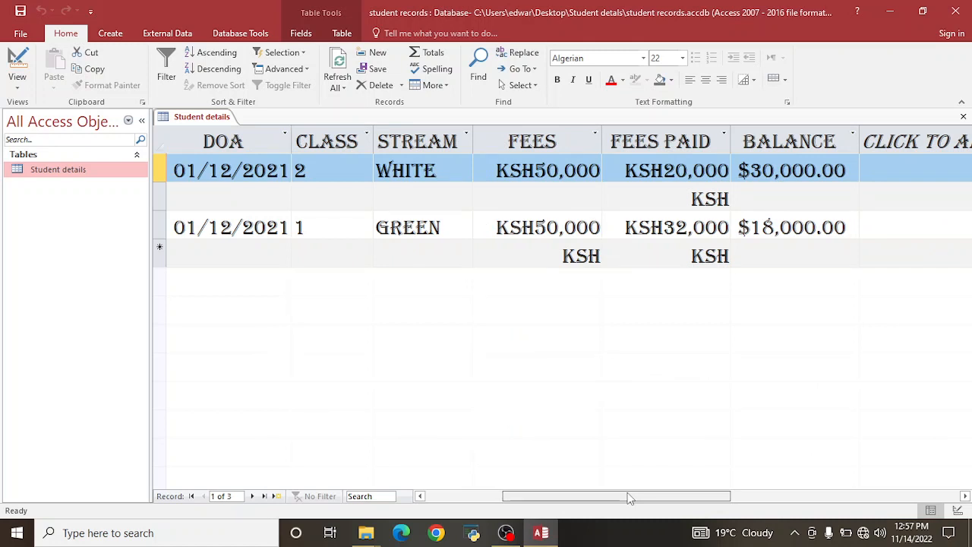
{"action": "left_click", "coordinate": [666, 190]}
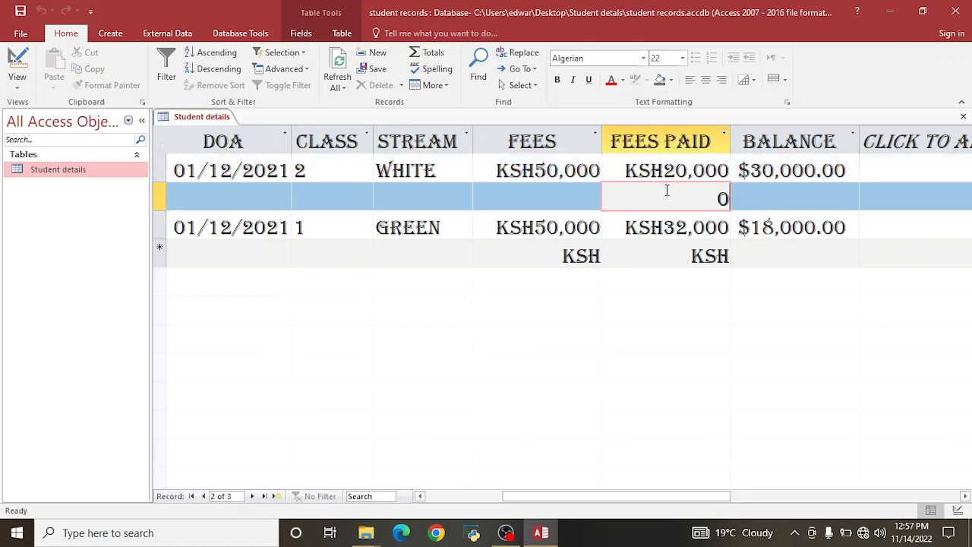
{"action": "type", "text": "1"}
{"action": "key", "text": "BackSpace"}
{"action": "key", "text": "BackSpace"}
{"action": "type", "text": "1,000"}
{"action": "key", "text": "Tab"}
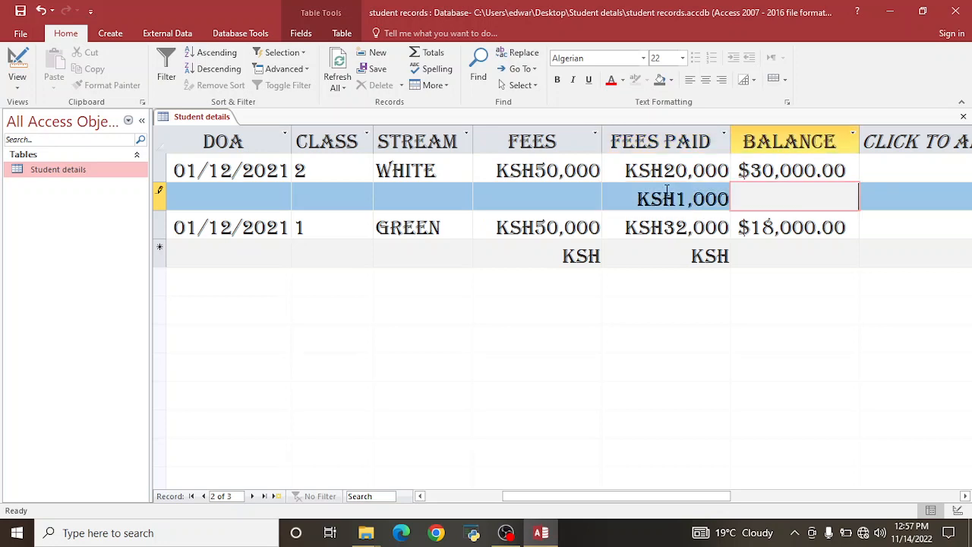
{"action": "left_click", "coordinate": [651, 198]}
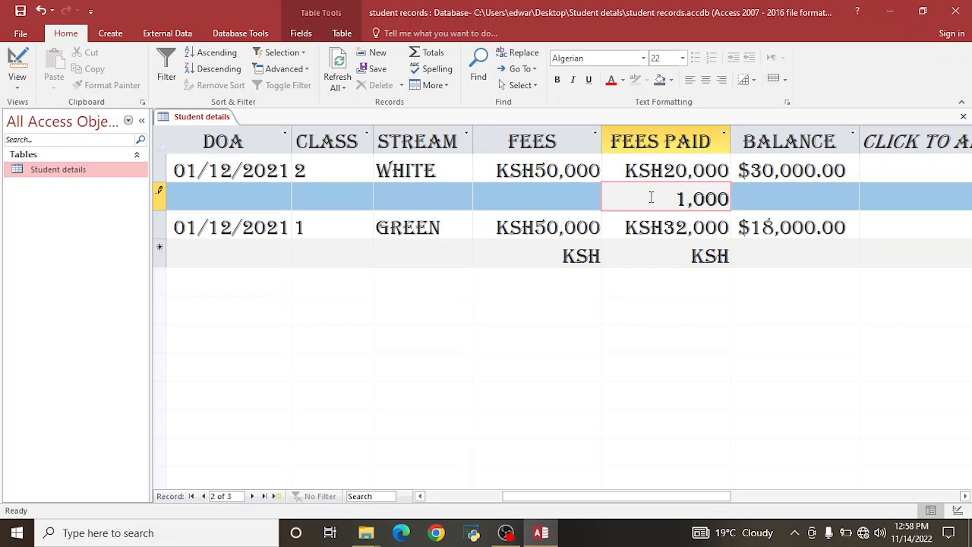
{"action": "left_click_drag", "start_coordinate": [652, 198], "coordinate": [737, 205]}
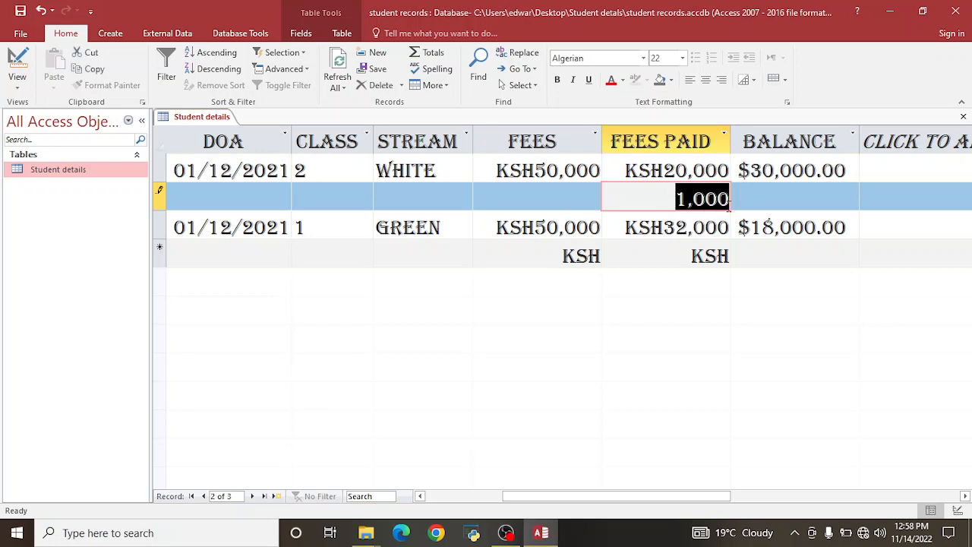
{"action": "key", "text": "BackSpace"}
{"action": "left_click", "coordinate": [526, 201]}
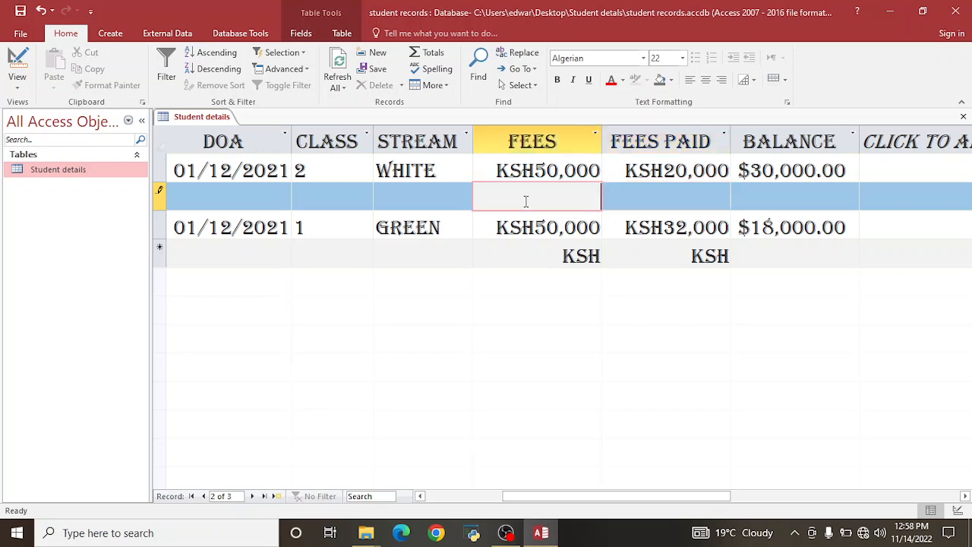
Try 10000 as the second record's fees, then replace the rejected value with 50000.
{"action": "type", "text": "10000"}
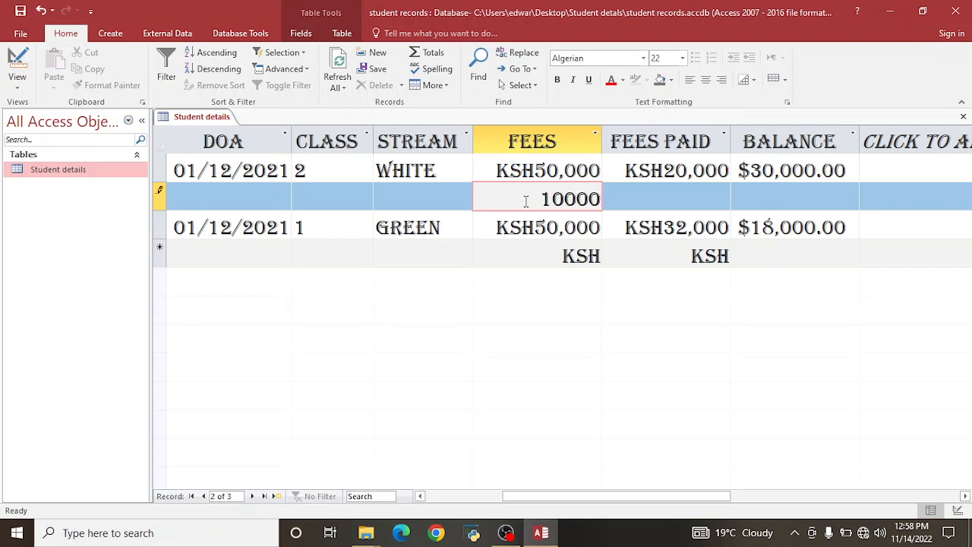
{"action": "left_click", "coordinate": [657, 192]}
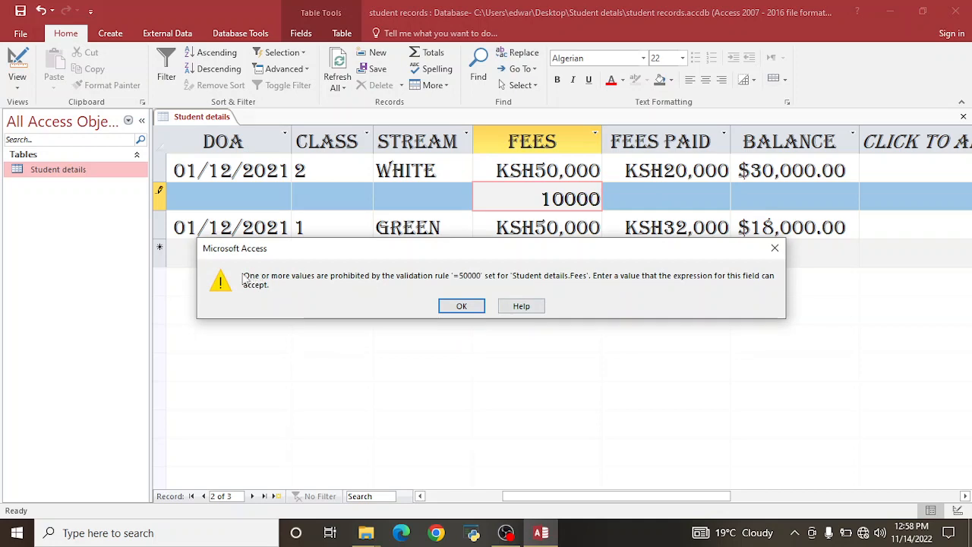
{"action": "left_click", "coordinate": [461, 305]}
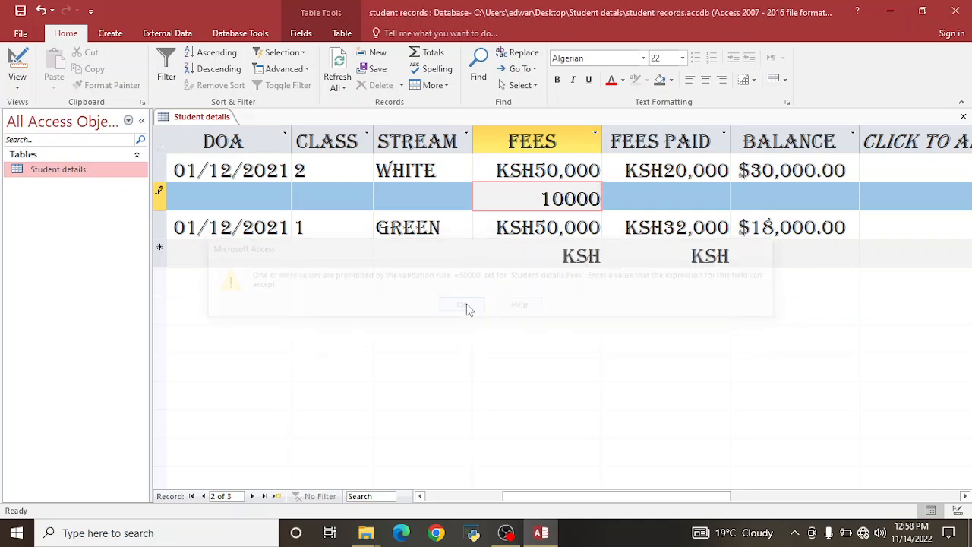
{"action": "key", "text": "BackSpace"}
{"action": "key", "text": "BackSpace"}
{"action": "key", "text": "BackSpace"}
{"action": "key", "text": "BackSpace"}
{"action": "key", "text": "BackSpace"}
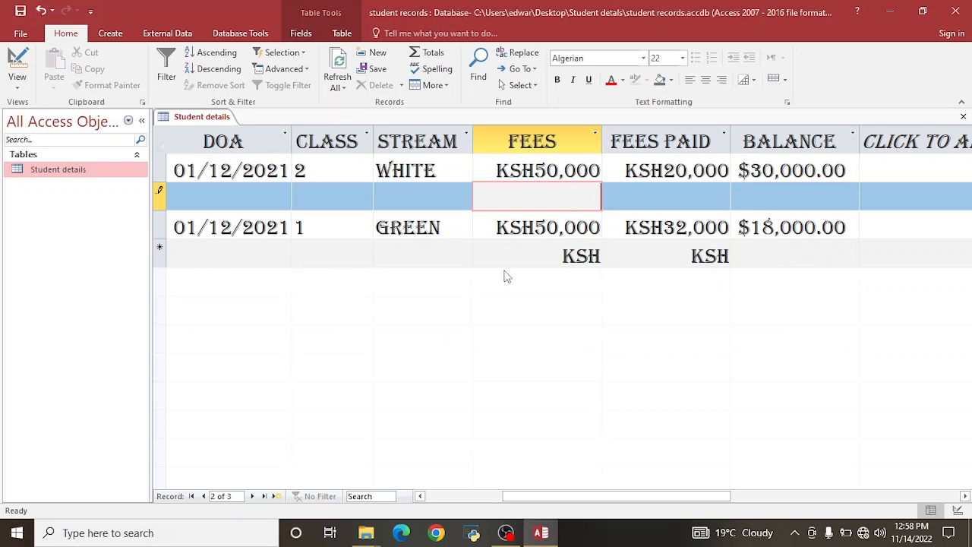
{"action": "type", "text": "50000"}
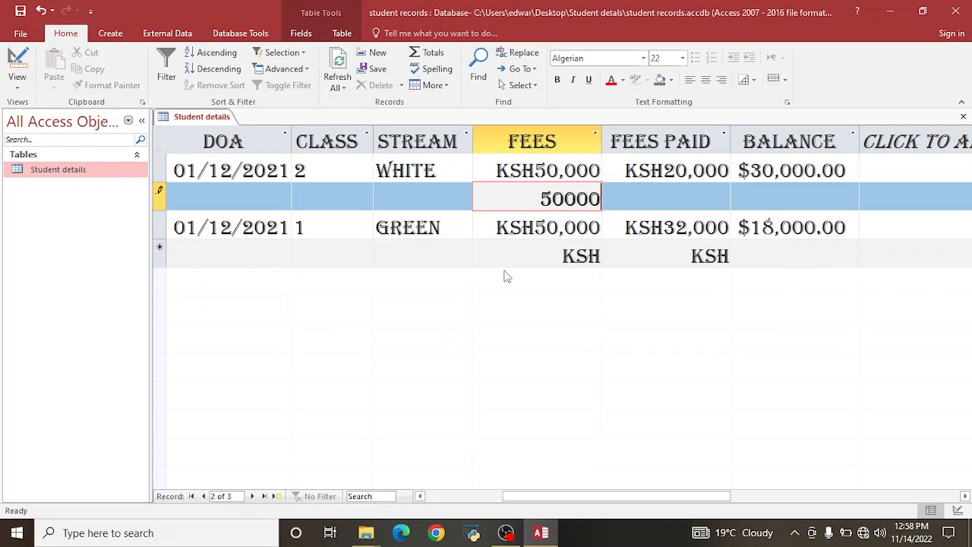
{"action": "left_click", "coordinate": [445, 195]}
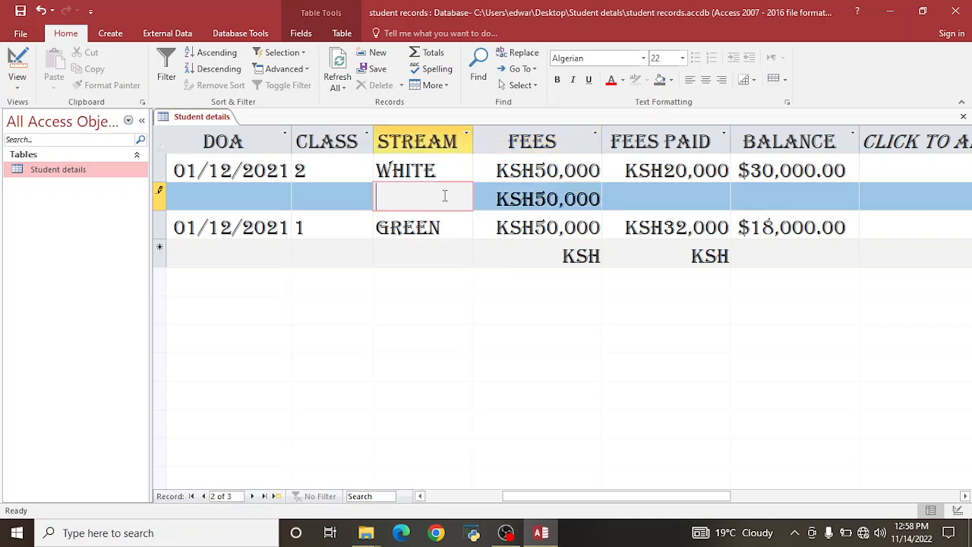
In Design view, give the Fees field the validation text 'Fees must be equal to 50000'.
{"action": "left_click", "coordinate": [15, 55]}
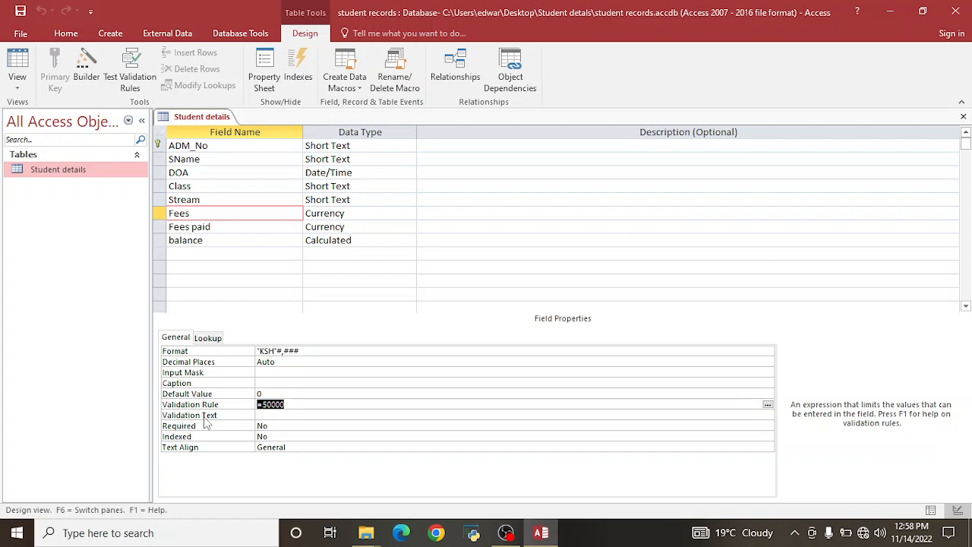
{"action": "left_click", "coordinate": [267, 414]}
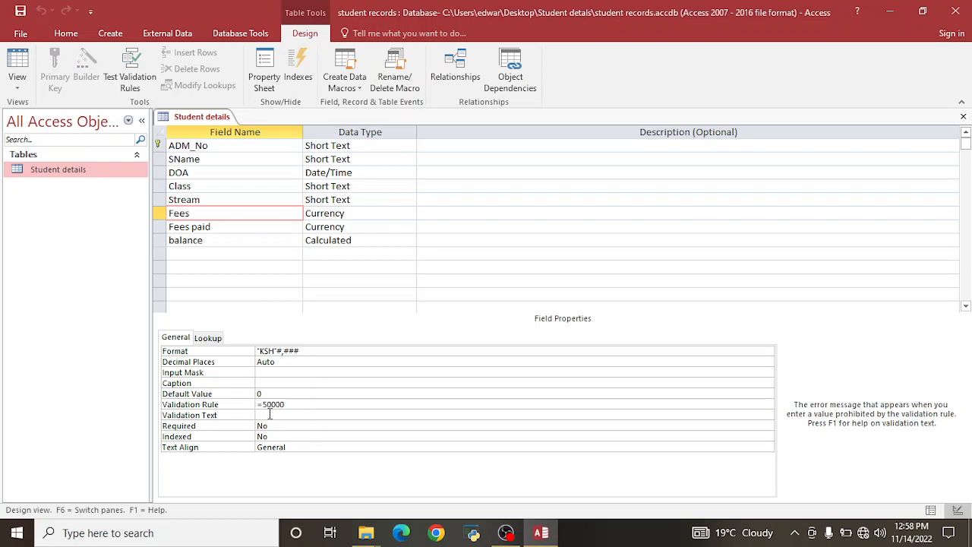
{"action": "type", "text": "Fees must be equal to 50000"}
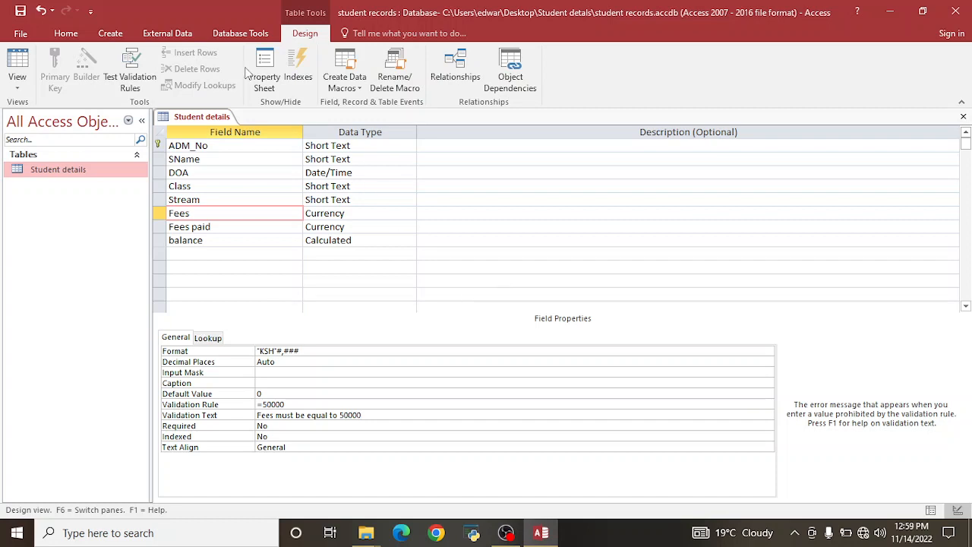
Save and return to Datasheet view, then change record 1301's fees to 120,000 to test the rule.
{"action": "left_click", "coordinate": [21, 61]}
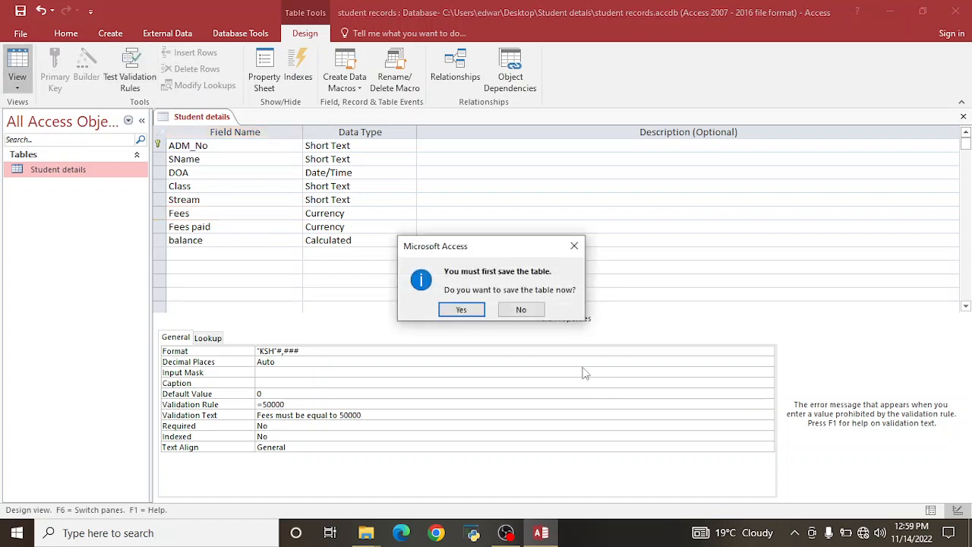
{"action": "left_click", "coordinate": [452, 308]}
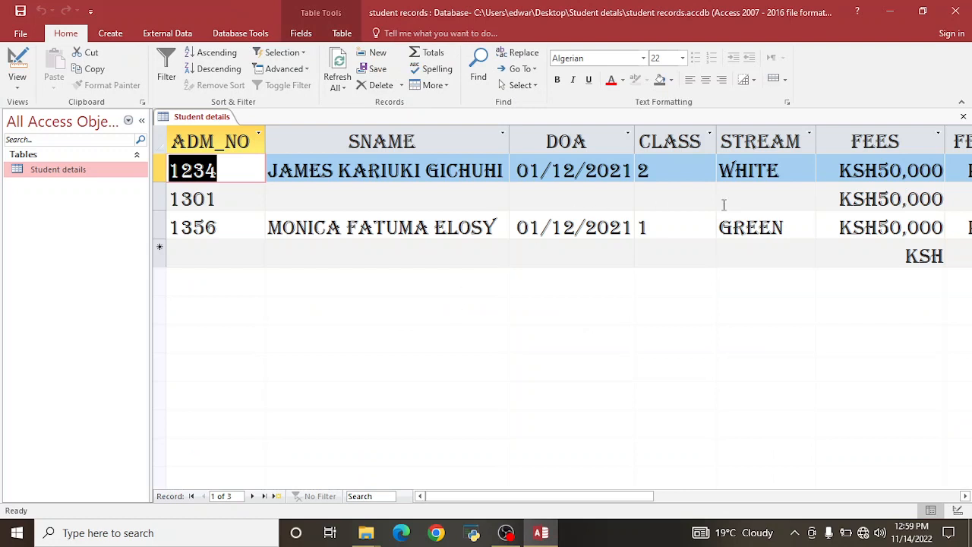
{"action": "left_click", "coordinate": [877, 199]}
{"action": "key", "text": "Delete"}
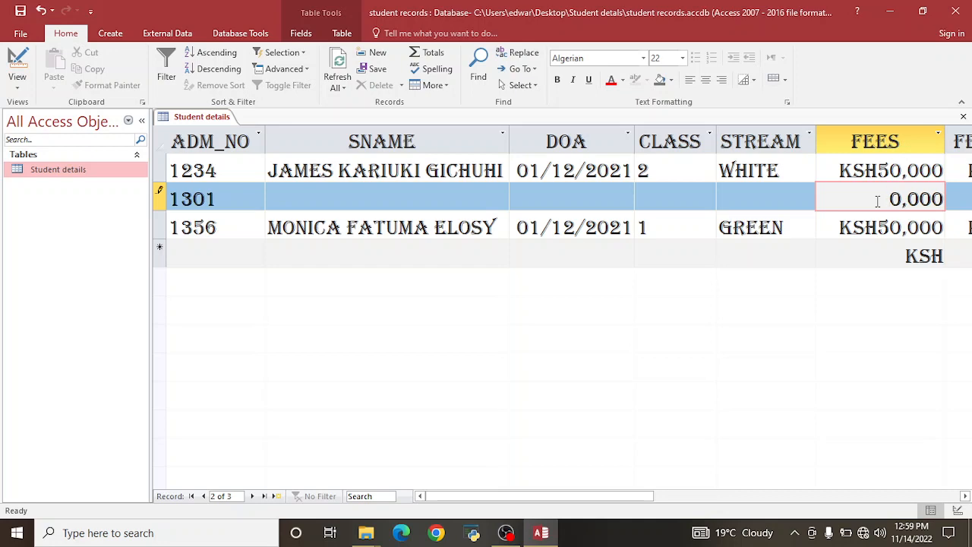
{"action": "key", "text": "End"}
{"action": "key", "text": "Home"}
{"action": "type", "text": "12"}
{"action": "left_click", "coordinate": [776, 194]}
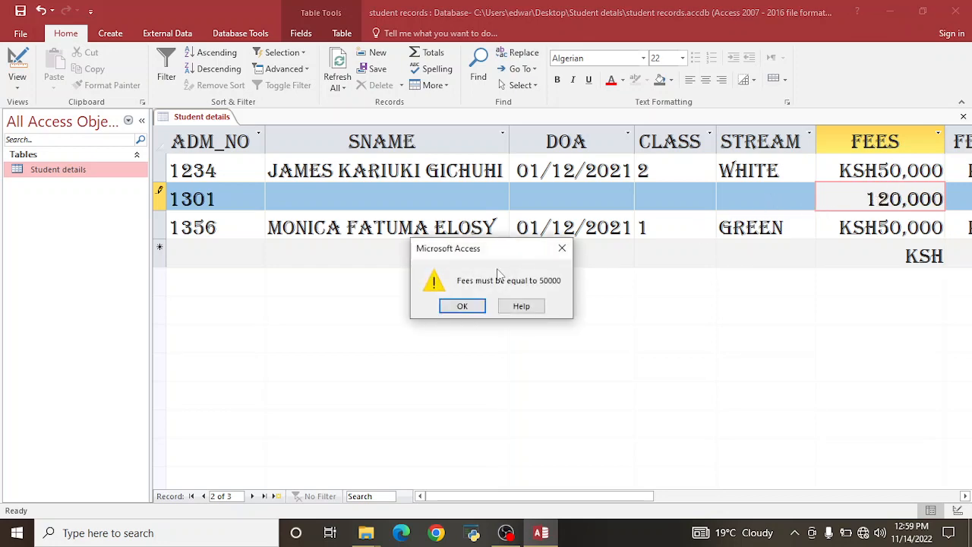
Dismiss the custom validation warnings and restore the fees to 50,000.
{"action": "left_click_drag", "start_coordinate": [483, 252], "coordinate": [496, 176]}
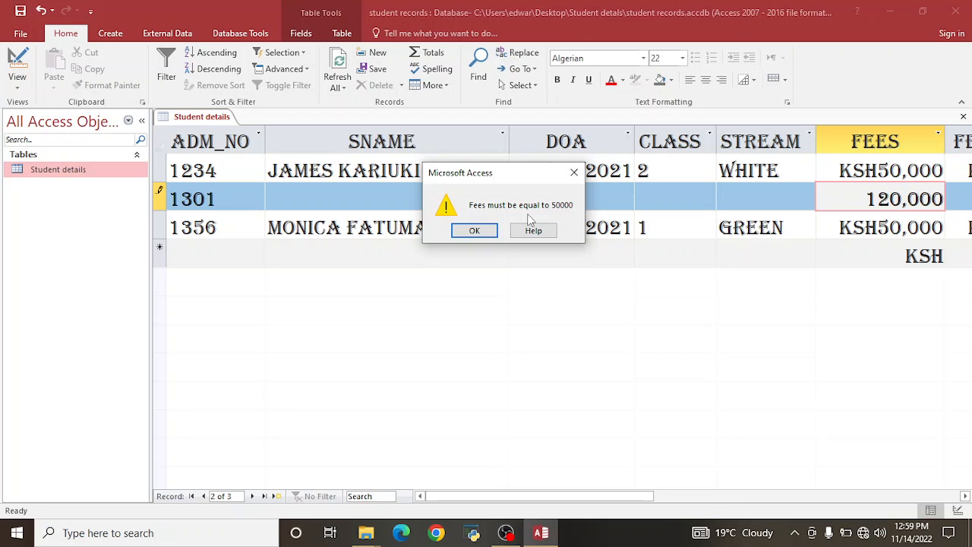
{"action": "left_click", "coordinate": [483, 232]}
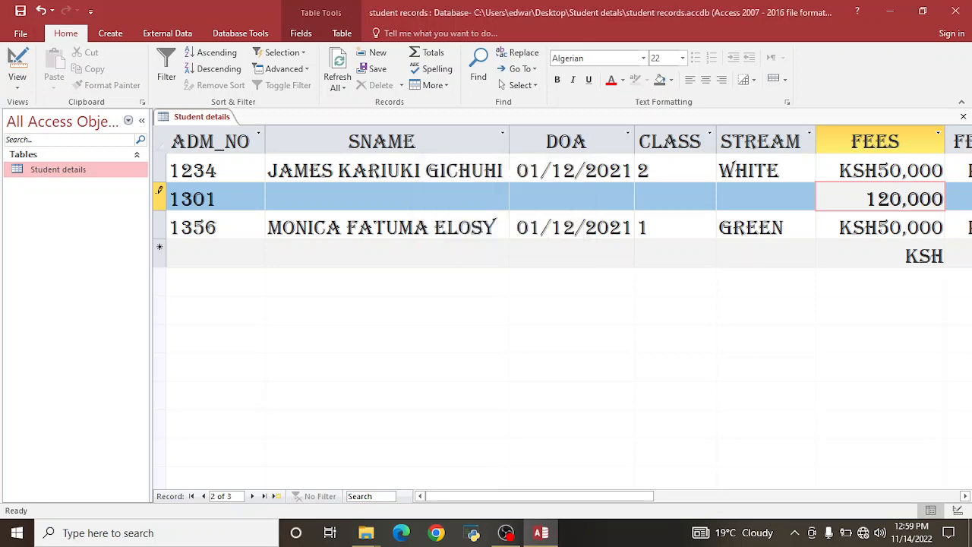
{"action": "left_click", "coordinate": [331, 196]}
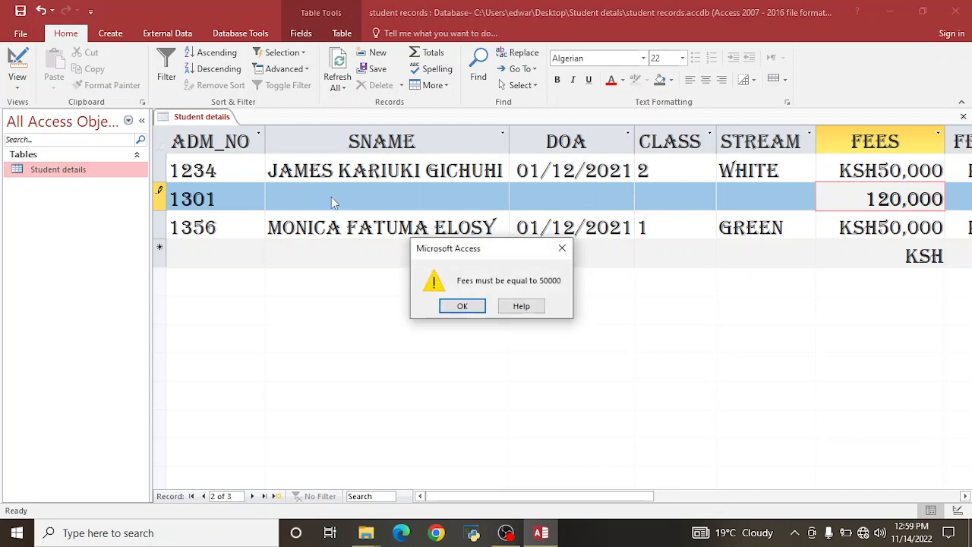
{"action": "left_click", "coordinate": [445, 304]}
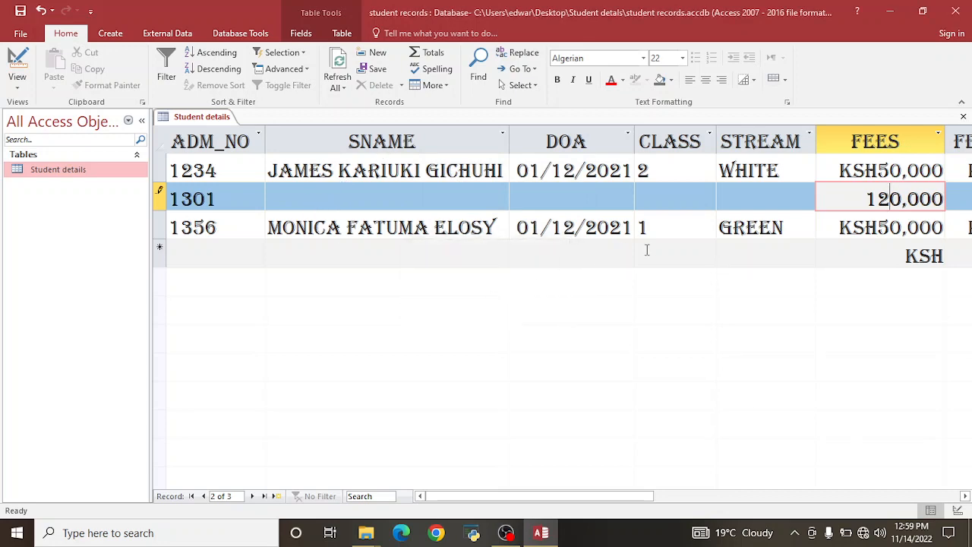
{"action": "key", "text": "BackSpace"}
{"action": "key", "text": "BackSpace"}
{"action": "type", "text": "5"}
{"action": "left_click", "coordinate": [705, 190]}
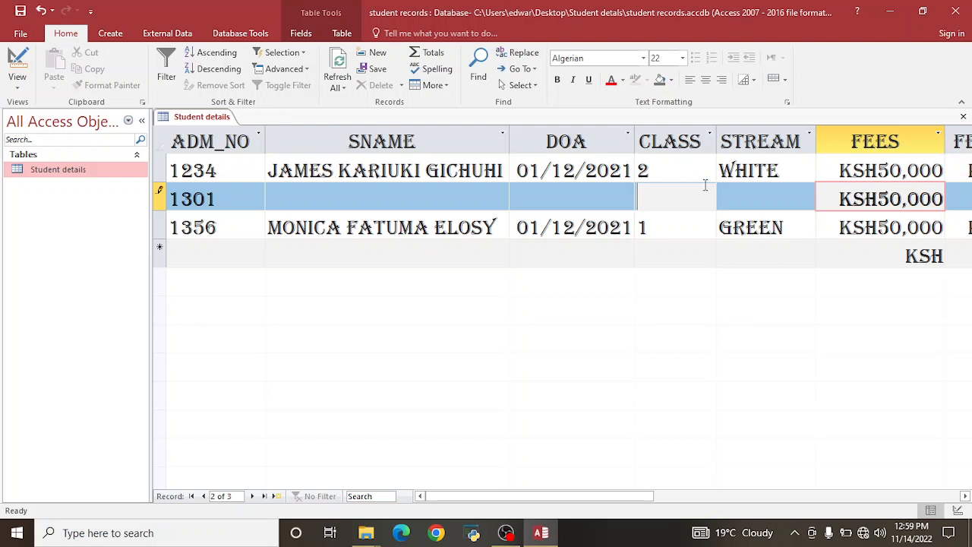
Enter the student's full name in record 1301's SNAME field.
{"action": "left_click", "coordinate": [390, 202]}
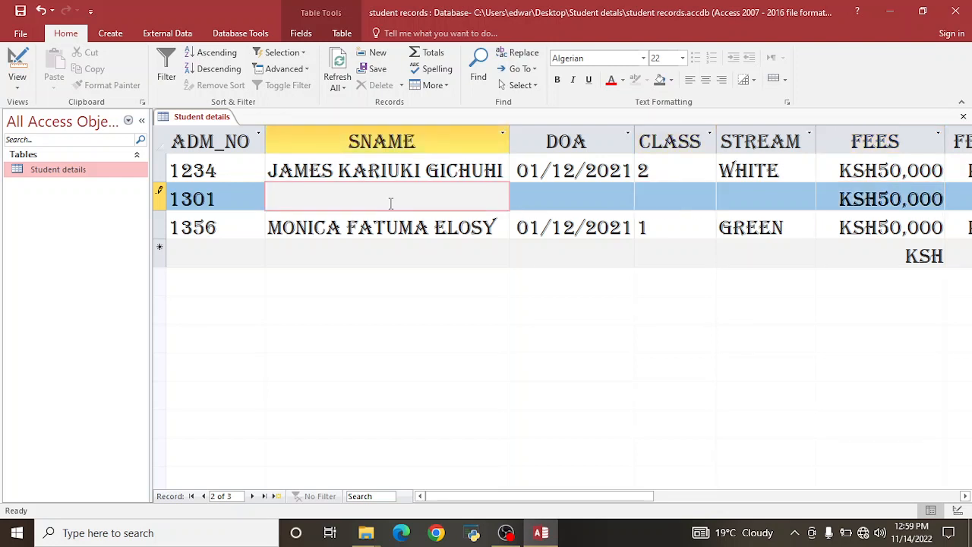
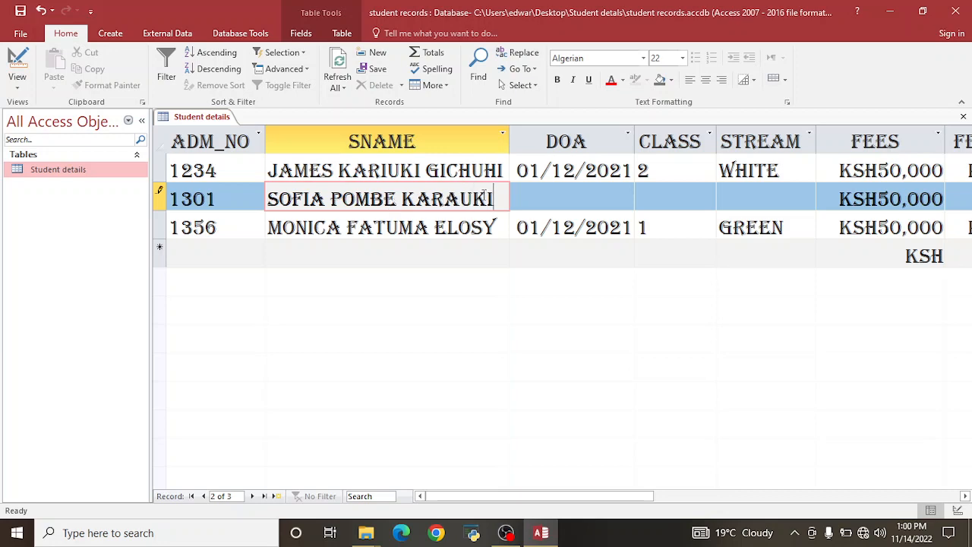
Set the admission date to 16/11/2022 and the class to 1.
{"action": "left_click", "coordinate": [551, 187]}
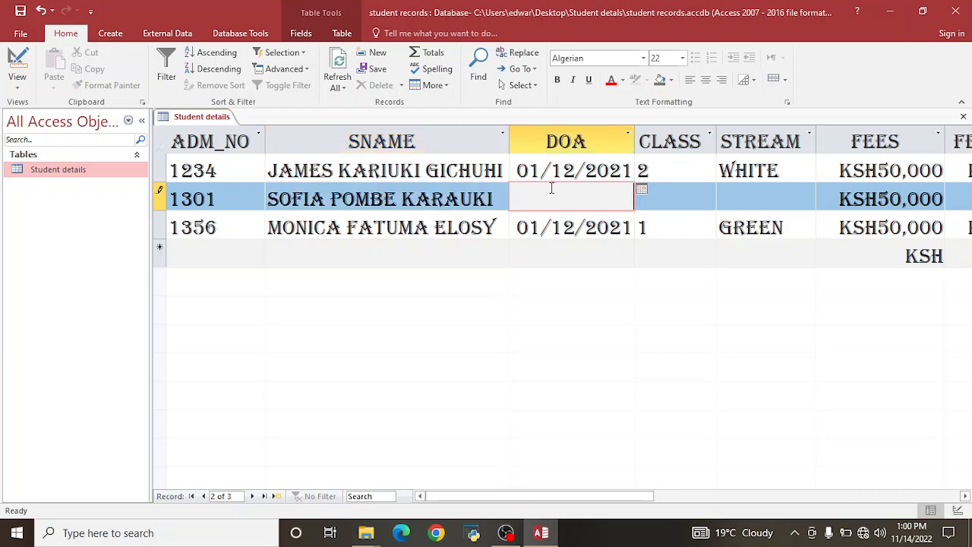
{"action": "left_click", "coordinate": [642, 188]}
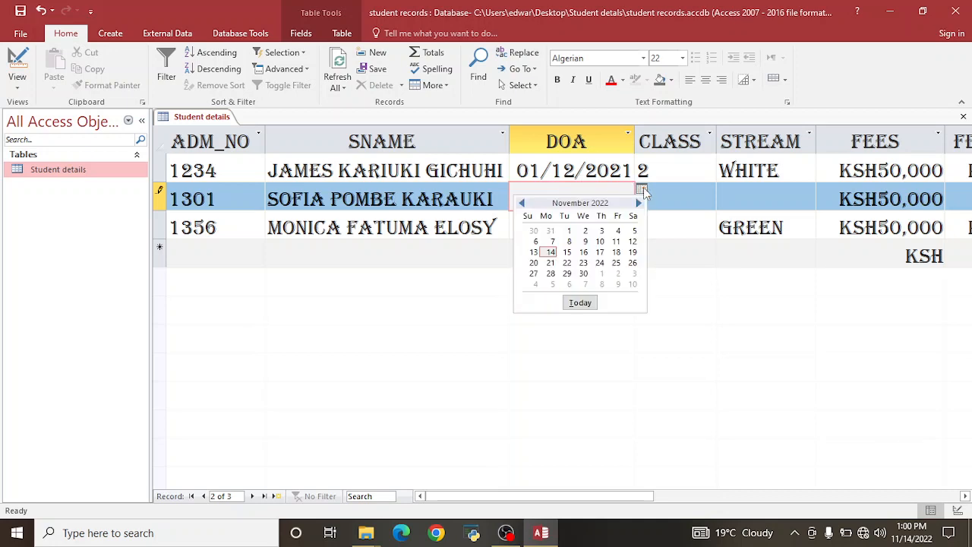
{"action": "left_click", "coordinate": [583, 252]}
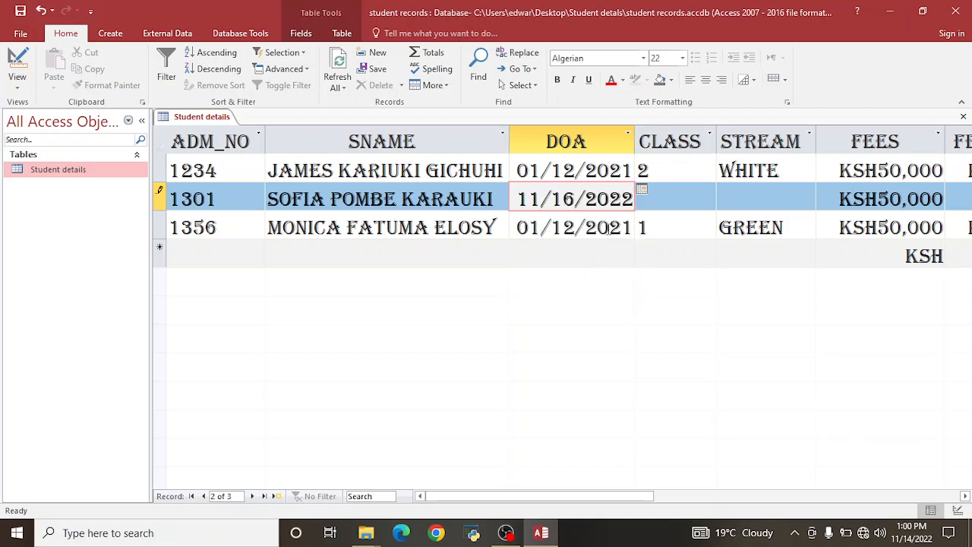
{"action": "left_click", "coordinate": [675, 196]}
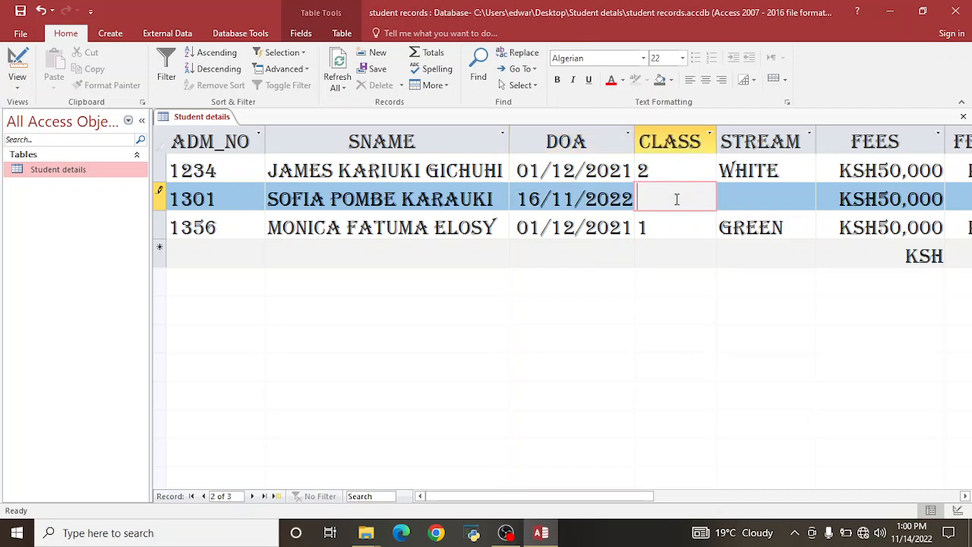
{"action": "type", "text": "1"}
{"action": "left_click", "coordinate": [737, 202]}
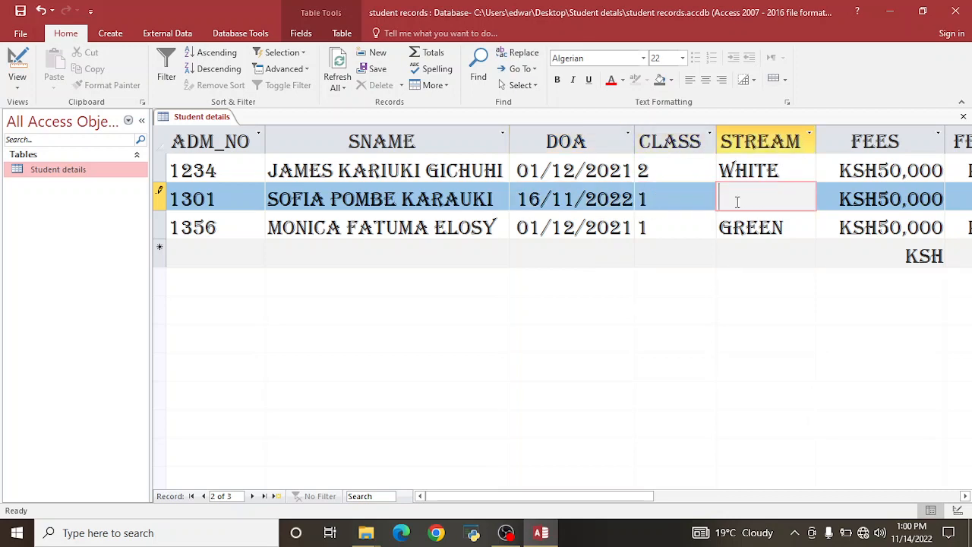